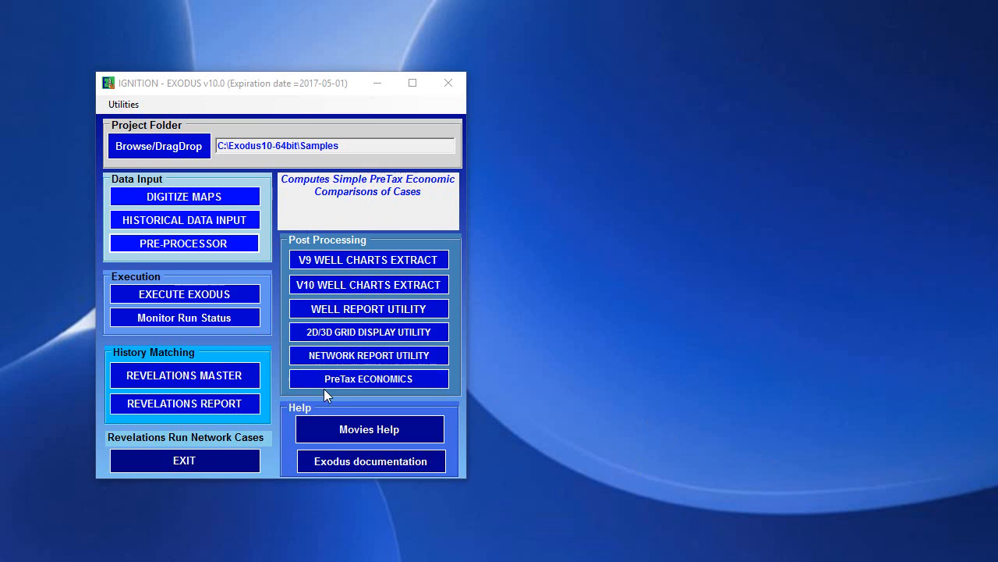
Launch the Exodus data pre-processor and load the recent data file waterflood10-revhis.dat
left_click(204, 246)
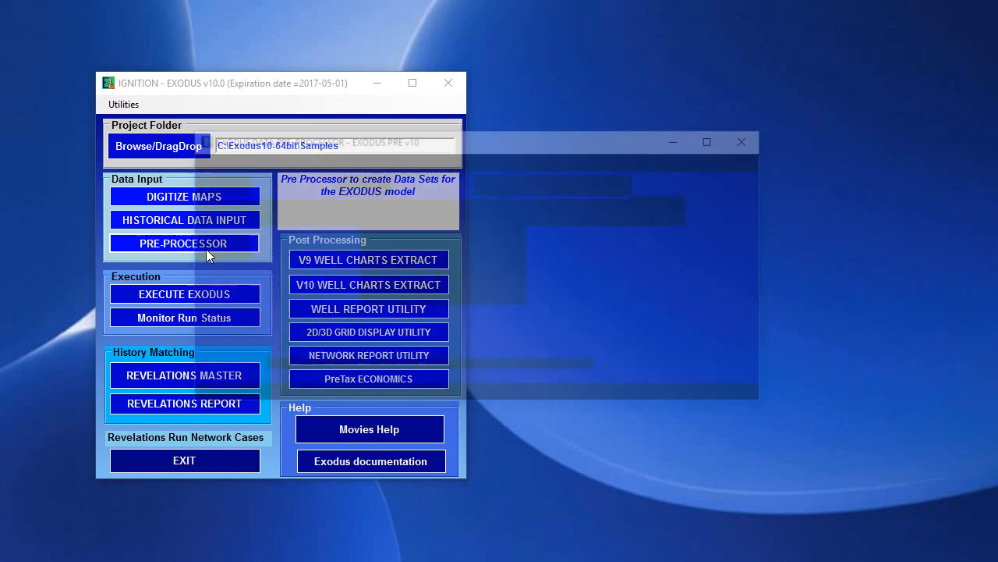
left_click(204, 161)
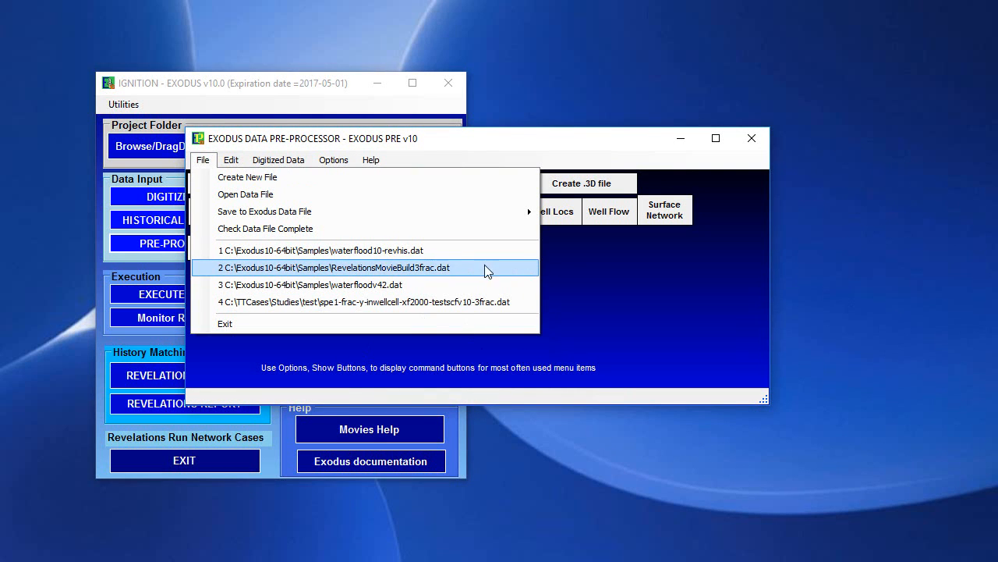
left_click(361, 251)
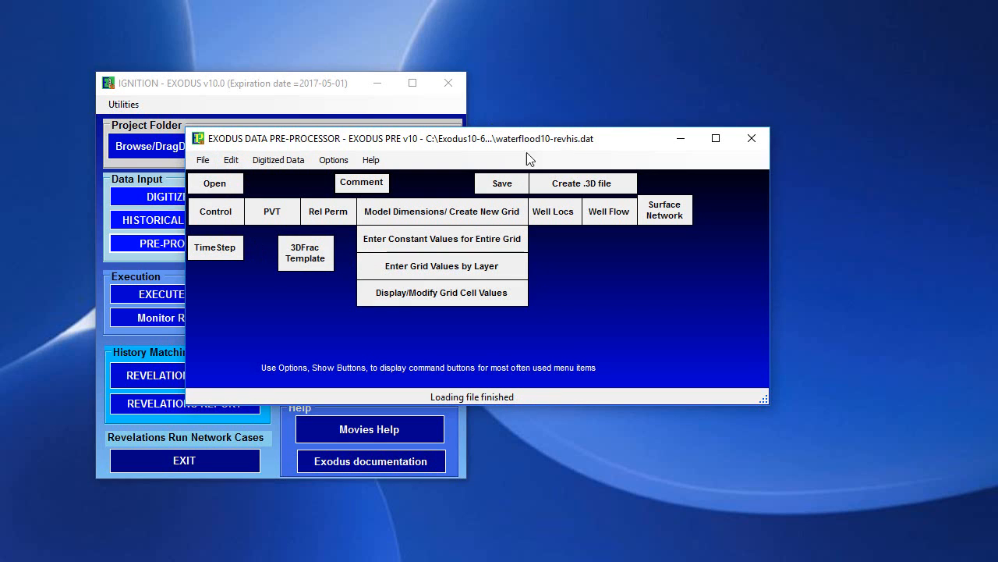
Review the historical well data, listing only wells with historical data and switching to well 003 11/2-21/0, and close the form
left_click(231, 159)
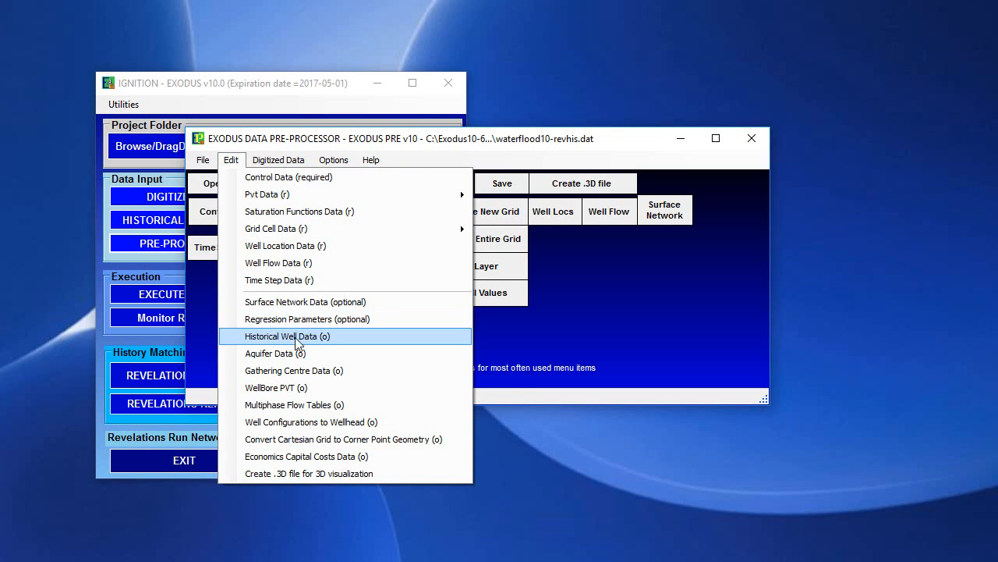
left_click(323, 339)
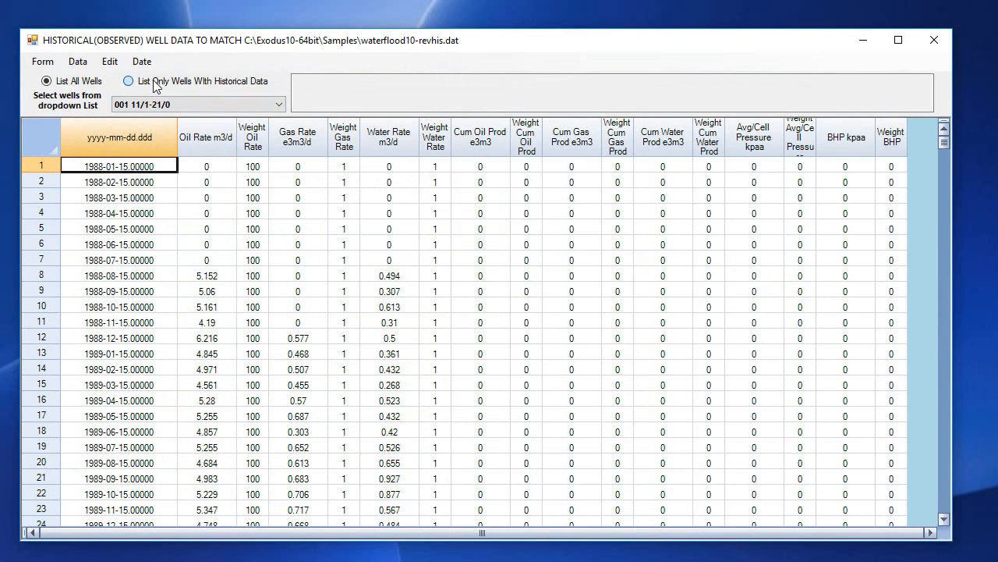
left_click(282, 102)
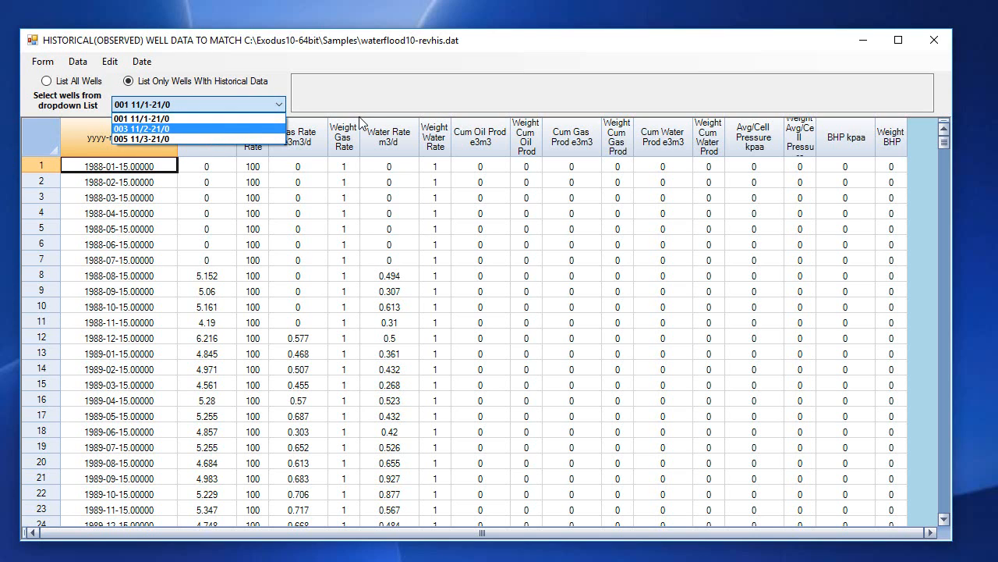
left_click(437, 187)
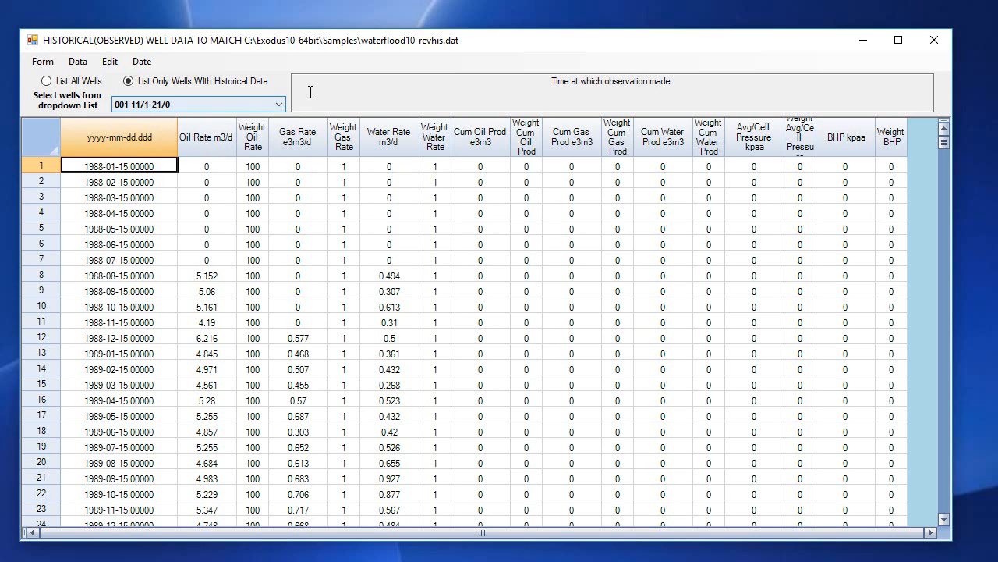
left_click(195, 103)
left_click(197, 128)
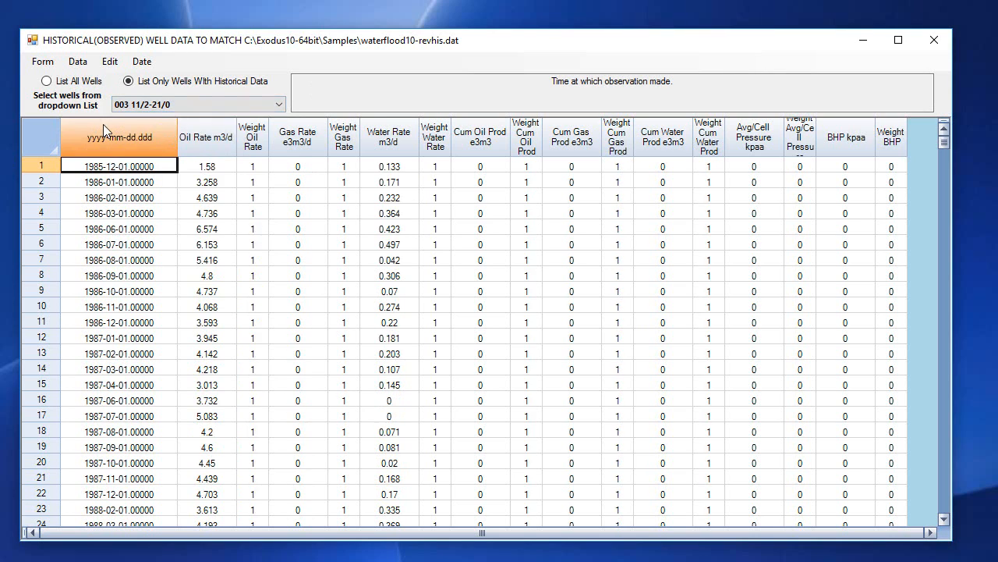
left_click(43, 60)
left_click(62, 81)
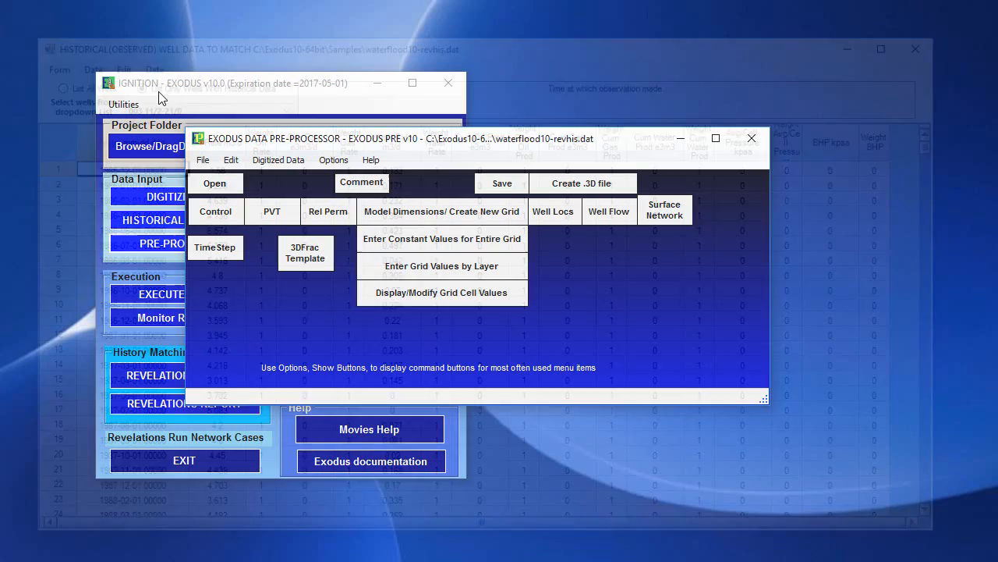
Choose Edit Regions Numbers (ERN) from the available reservoir parameters for displaying and editing grid cell values
left_click(470, 298)
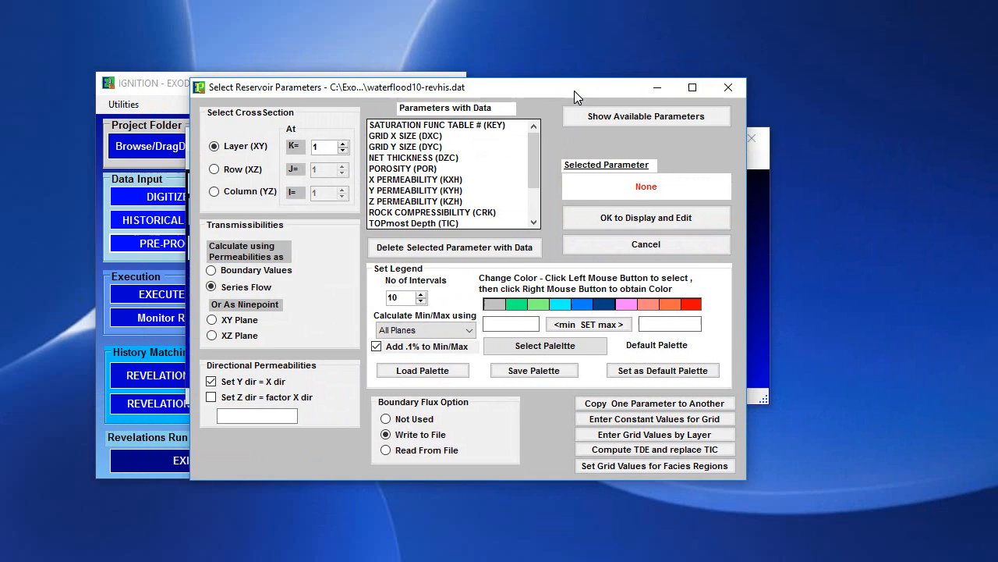
left_click_drag(574, 90, 517, 98)
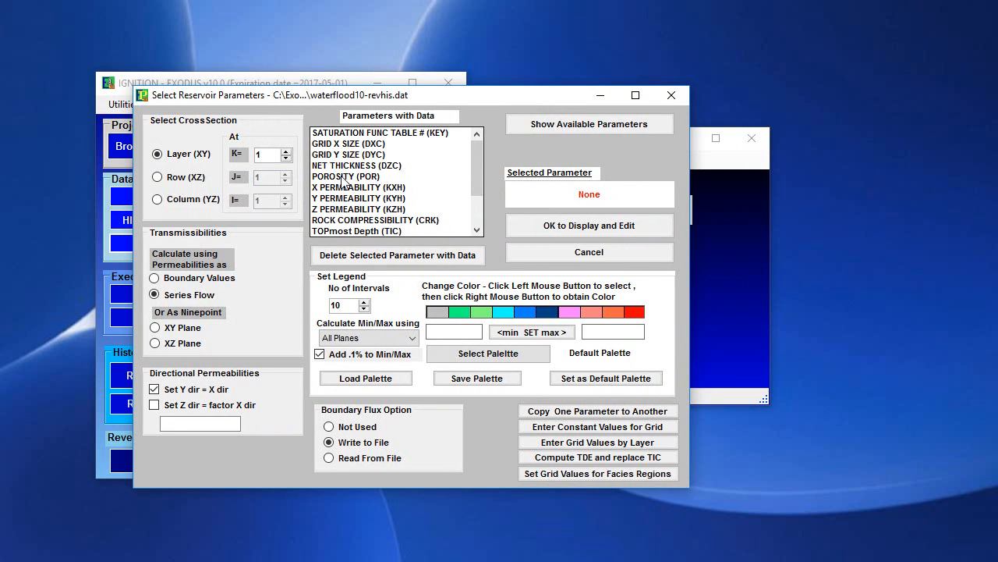
left_click(608, 128)
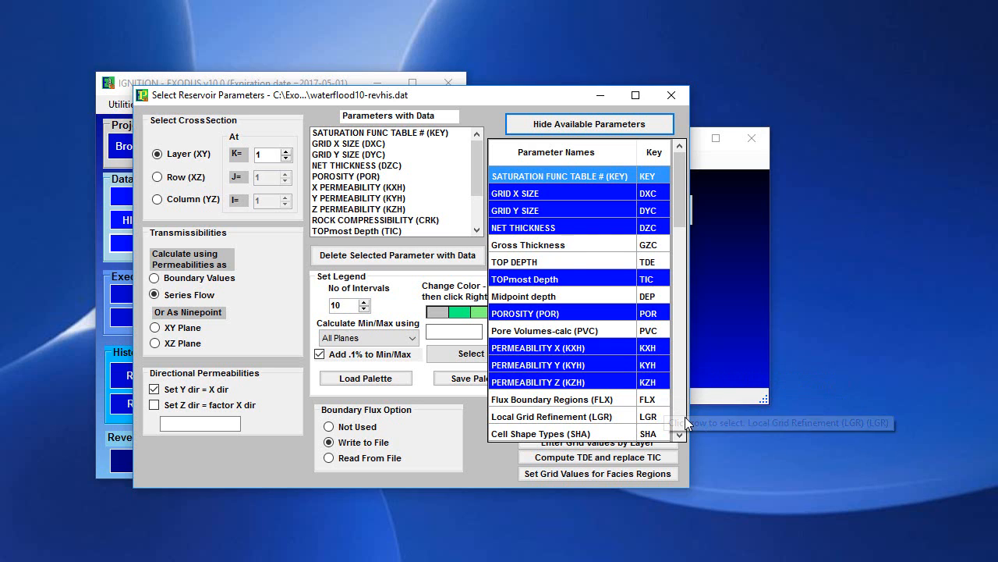
left_click(685, 416)
left_click(685, 417)
left_click(684, 415)
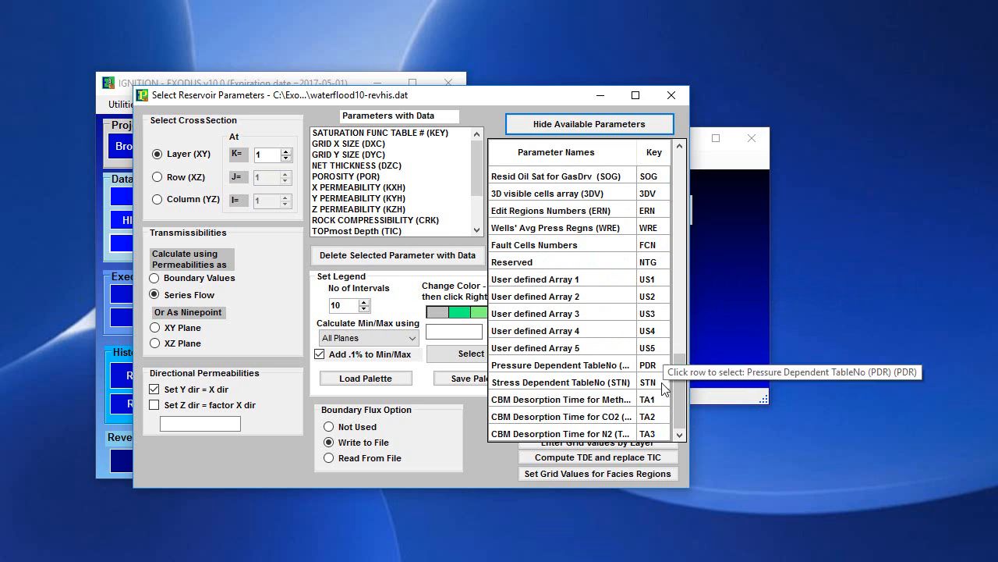
scroll(678, 372, "up", 3)
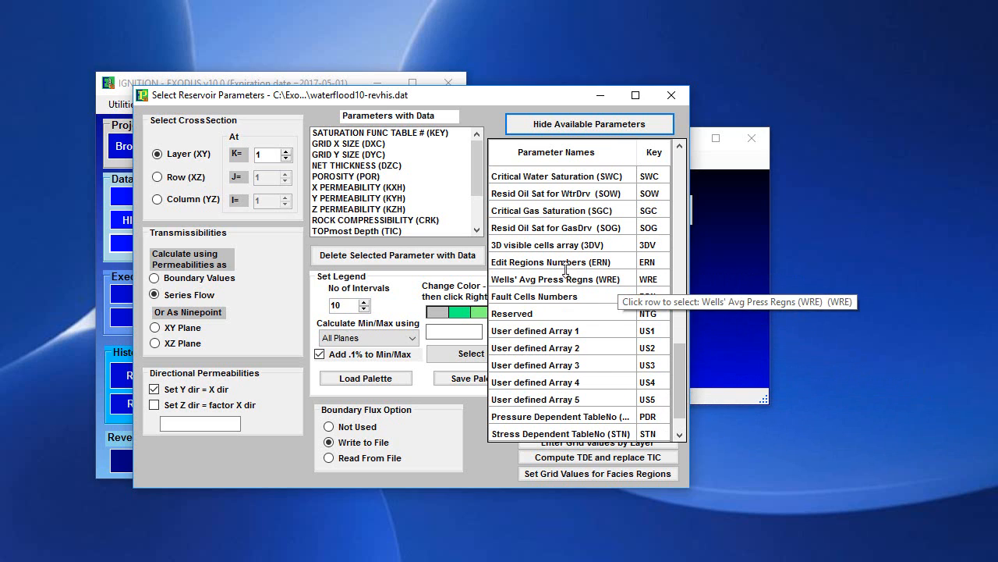
left_click(597, 262)
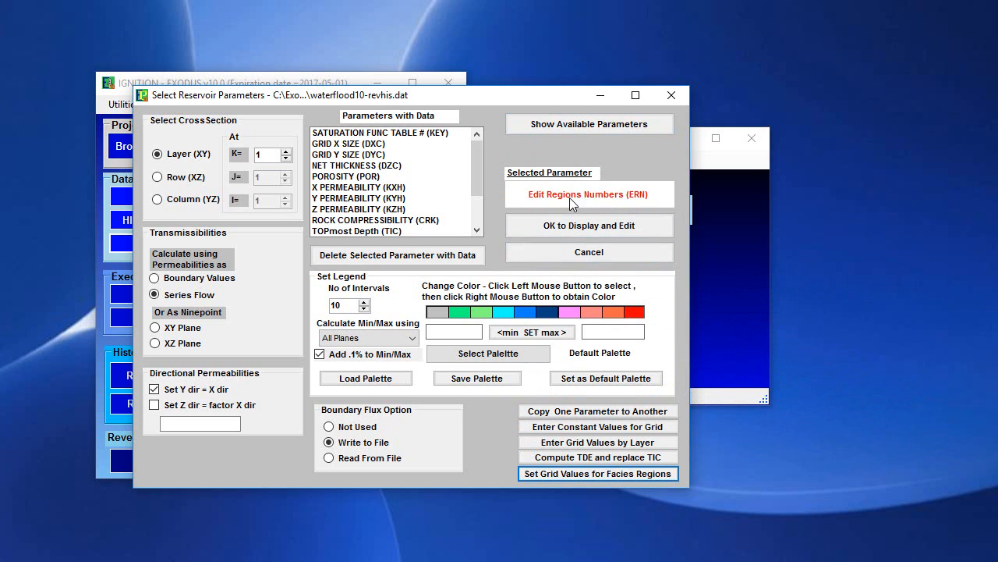
left_click(588, 231)
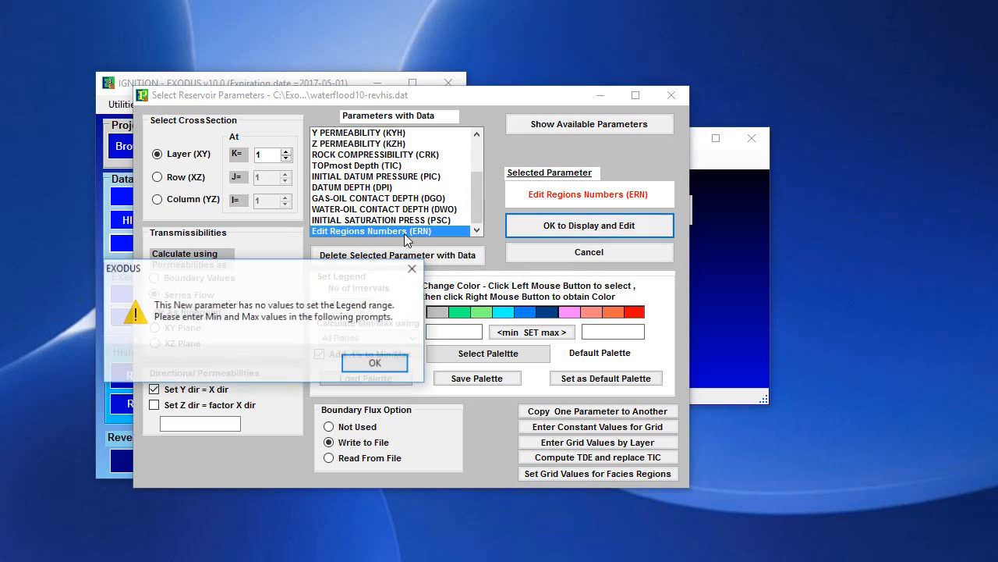
Set the ERN legend range to minimum 0 and maximum 10 and acknowledge the notice about the ERN allocation form
left_click(379, 365)
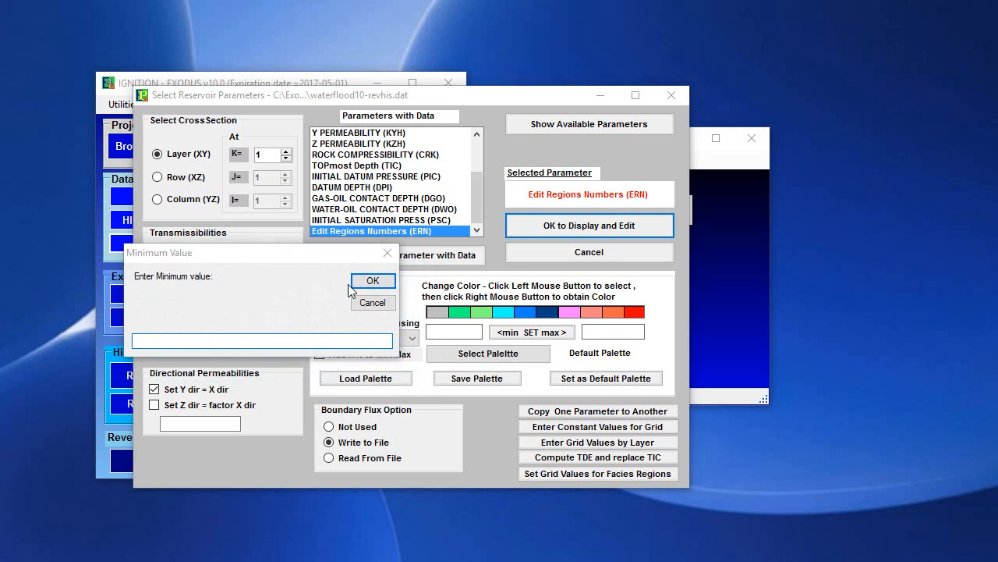
type("0")
left_click(374, 281)
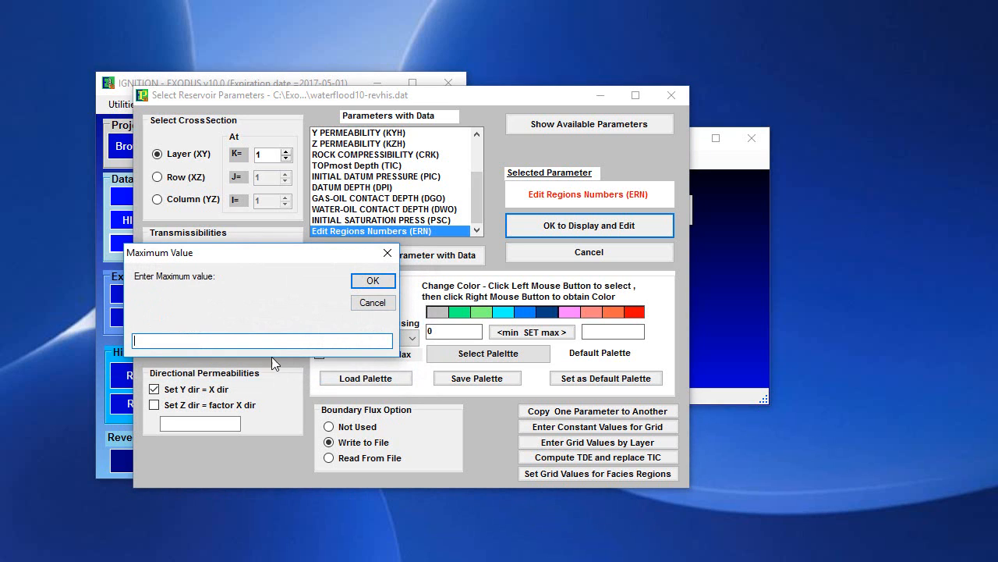
type("10")
left_click(372, 281)
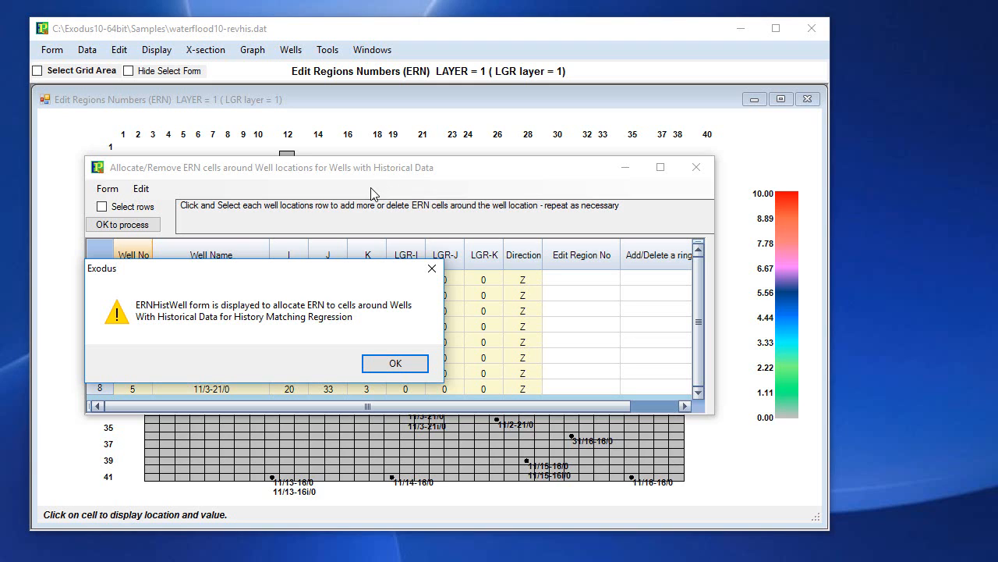
left_click(389, 365)
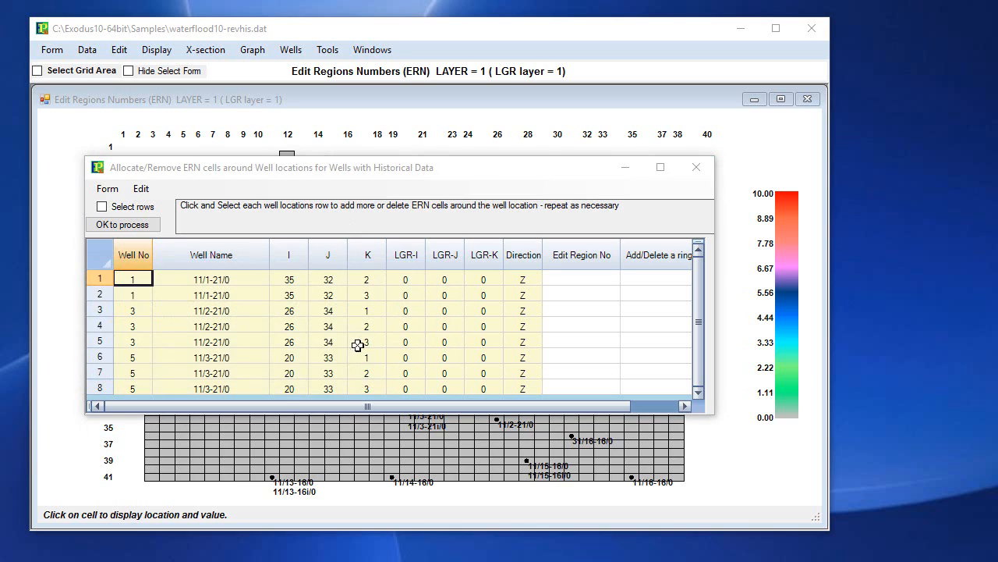
Examine the well numbers and K layers listed in the ERN allocation form and the example region map in Snipping Tool
left_click_drag(286, 417, 286, 460)
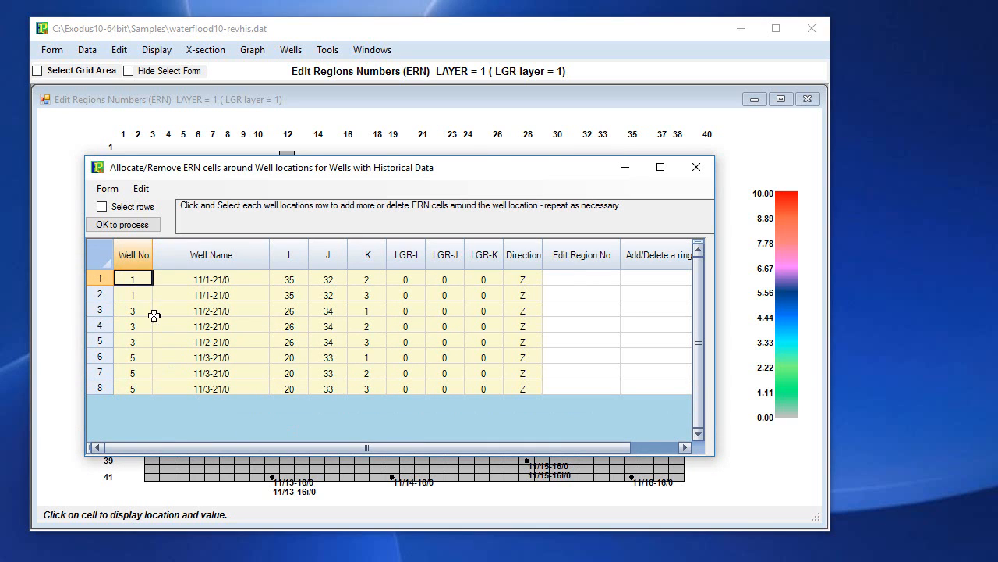
left_click_drag(134, 281, 142, 380)
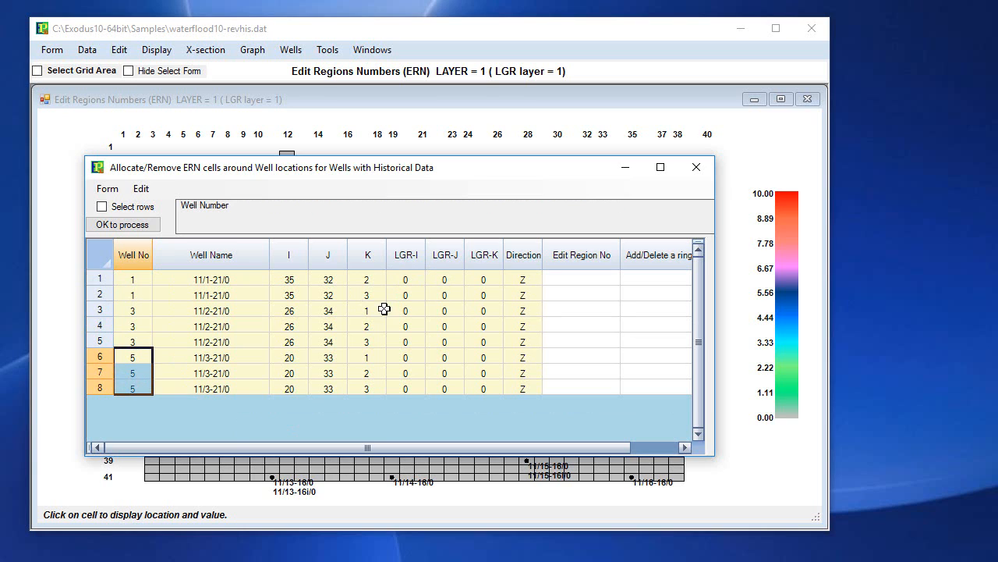
left_click_drag(381, 280, 373, 341)
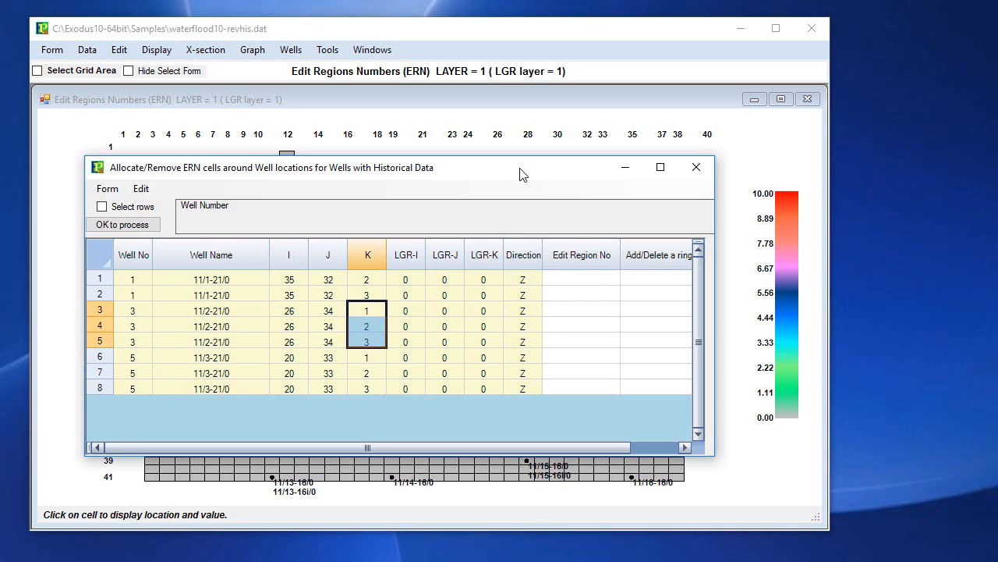
left_click_drag(523, 174, 559, 161)
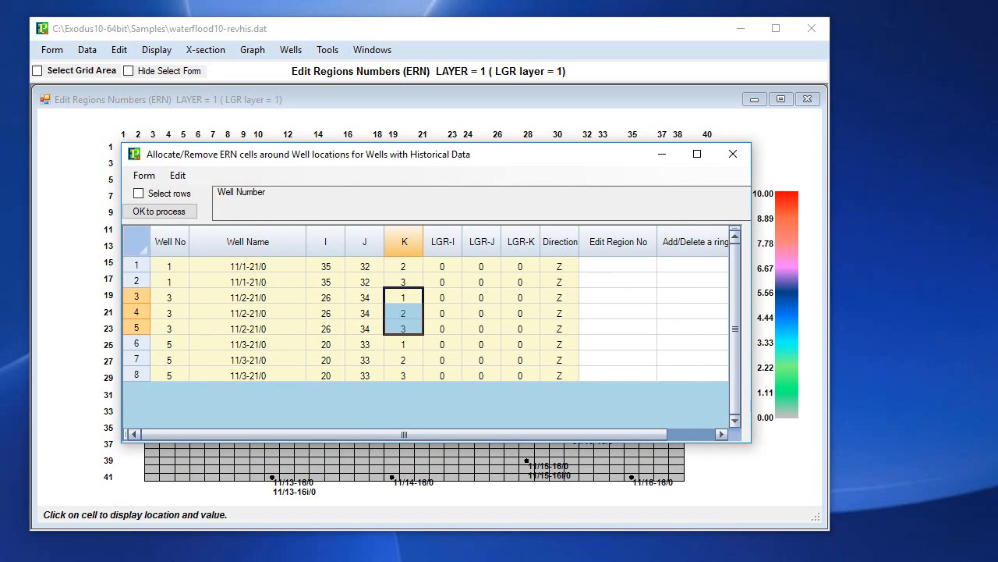
left_click_drag(0, 156, 256, 103)
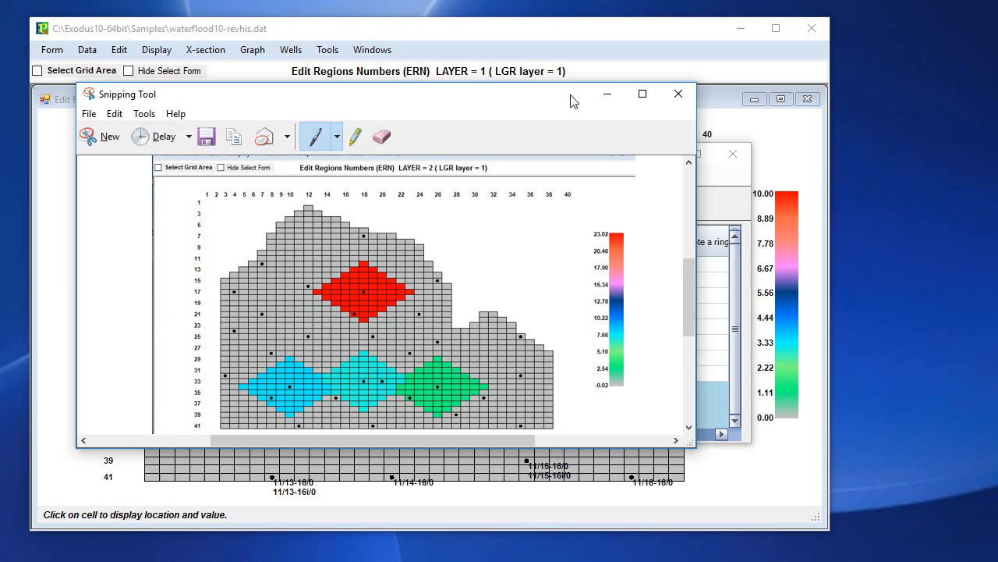
left_click_drag(524, 85, 0, 156)
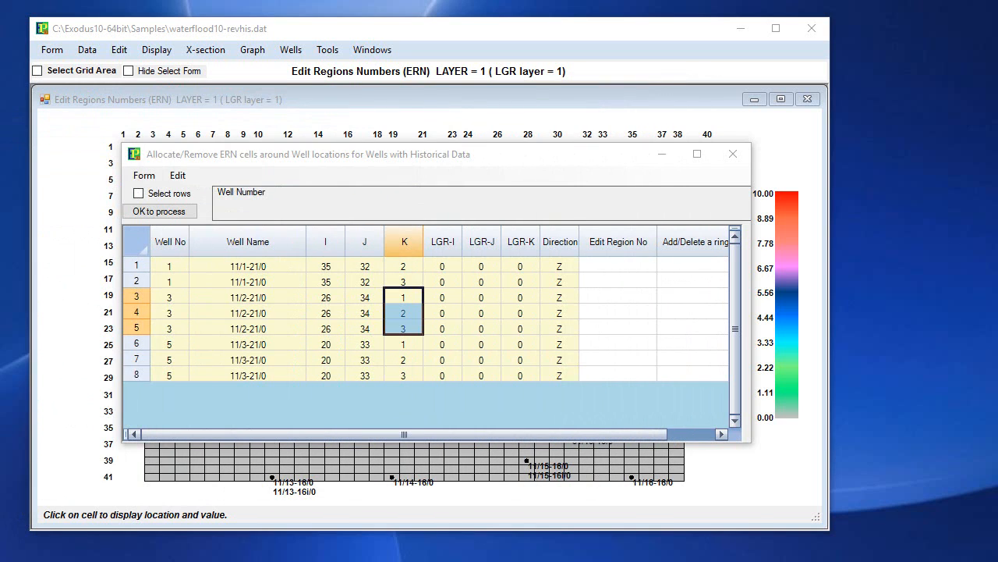
Check the entry instructions for the Edit Region No and Add/Delete a ring columns
left_click(620, 313)
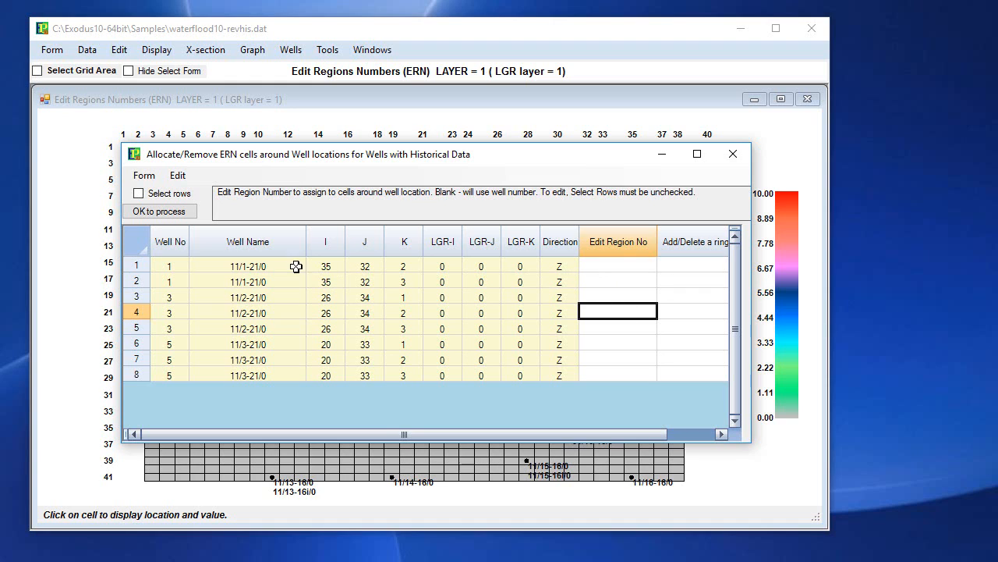
left_click(629, 262)
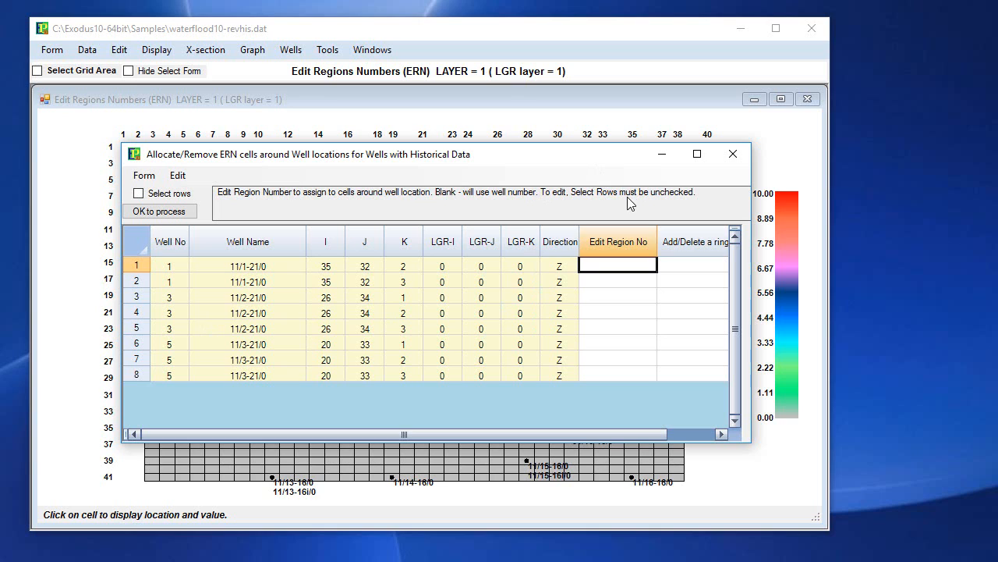
left_click(693, 264)
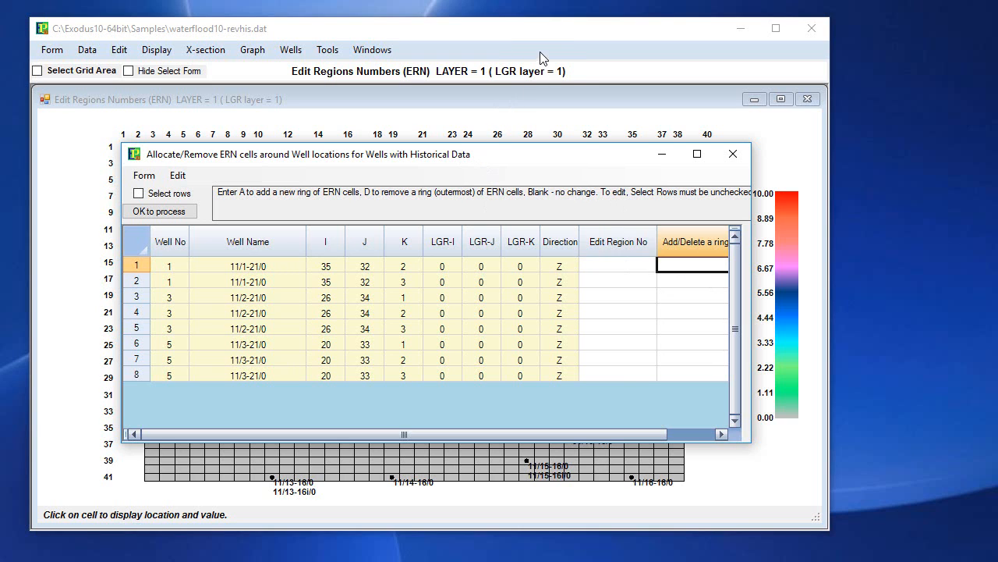
Limit the wells displayed on the ERN grid map to 1, 3 and 5, with both well names and well numbers on
left_click(680, 118)
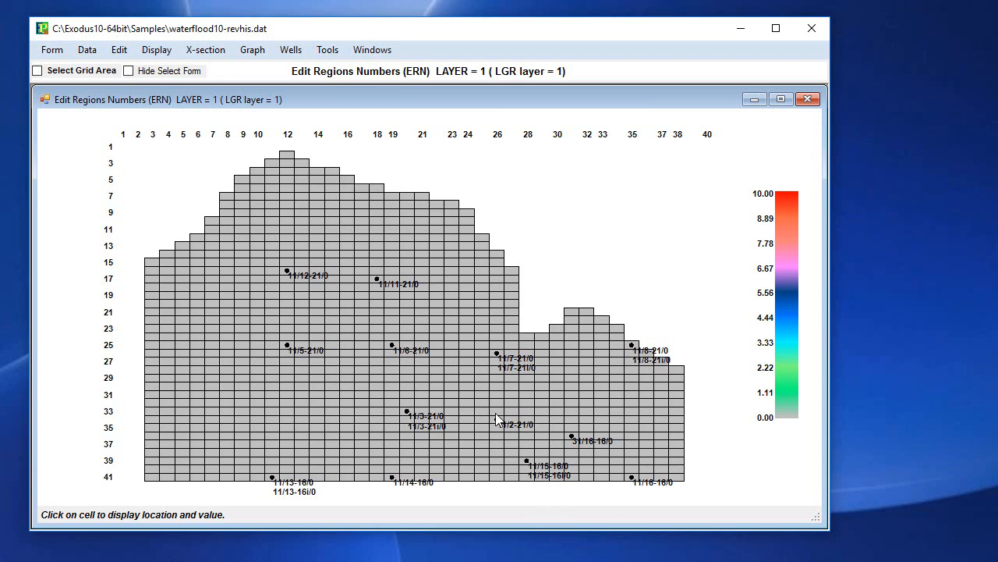
left_click(303, 56)
left_click(336, 102)
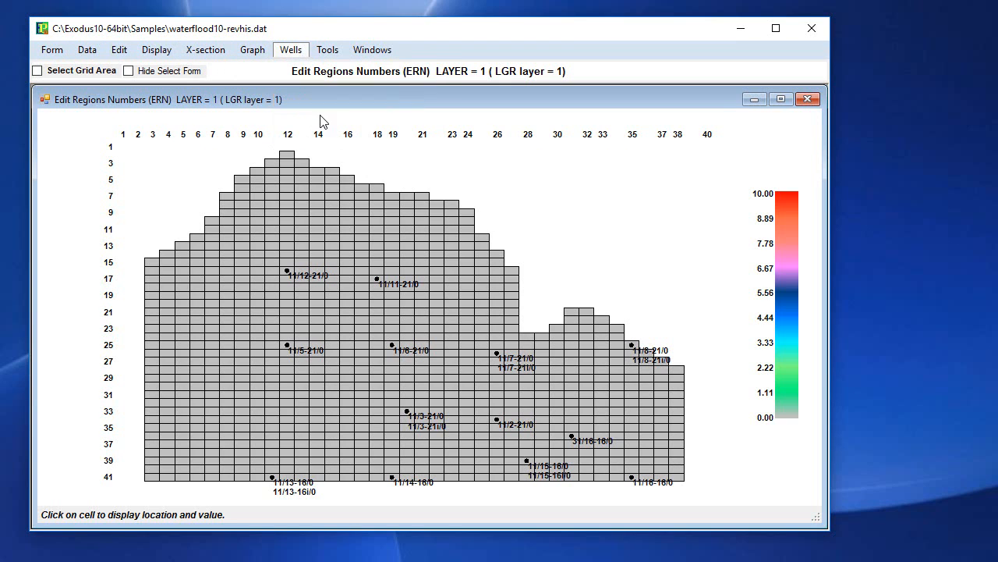
left_click_drag(316, 118, 334, 121)
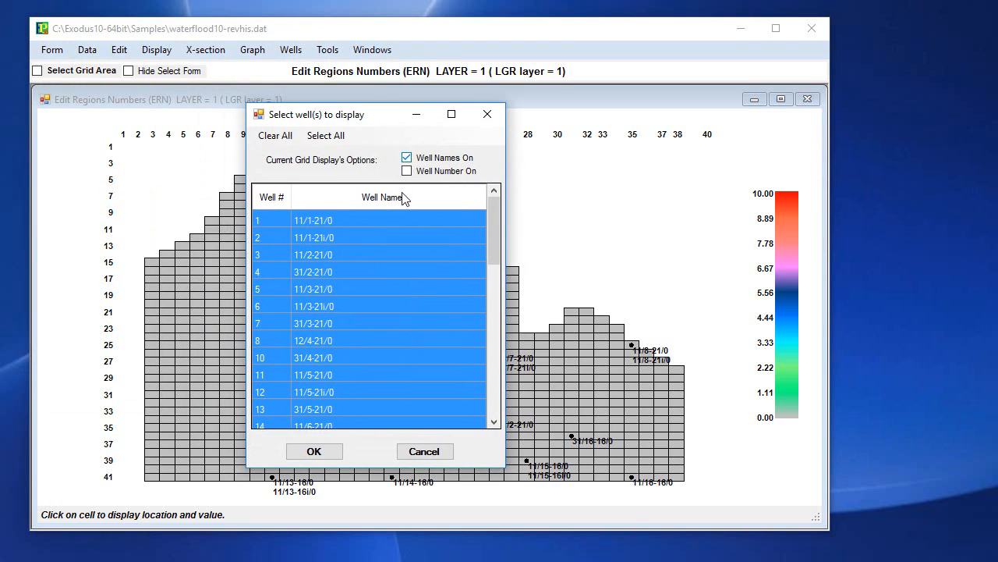
left_click(296, 222)
left_click(302, 257, "ctrl")
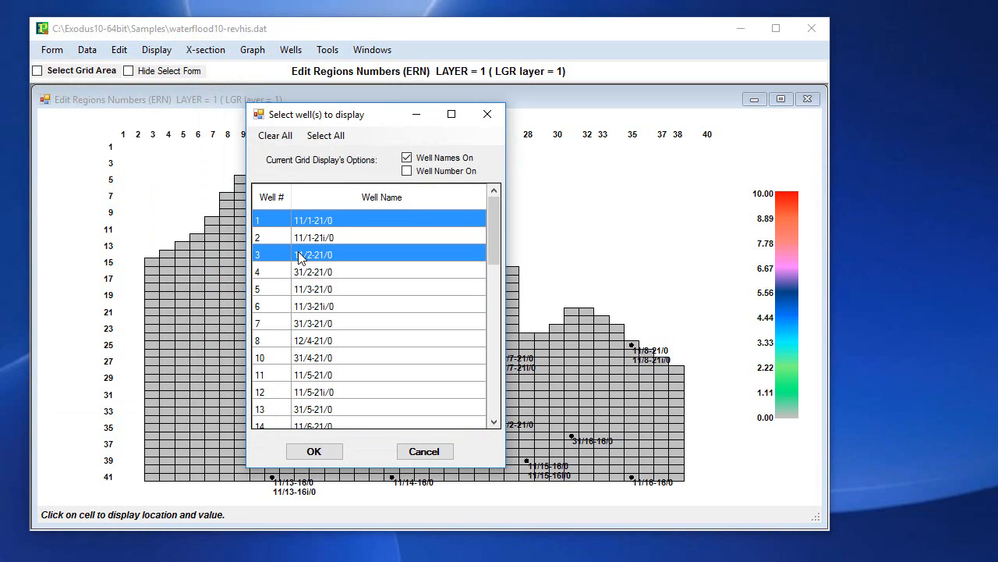
left_click(302, 290, "ctrl")
left_click(429, 171)
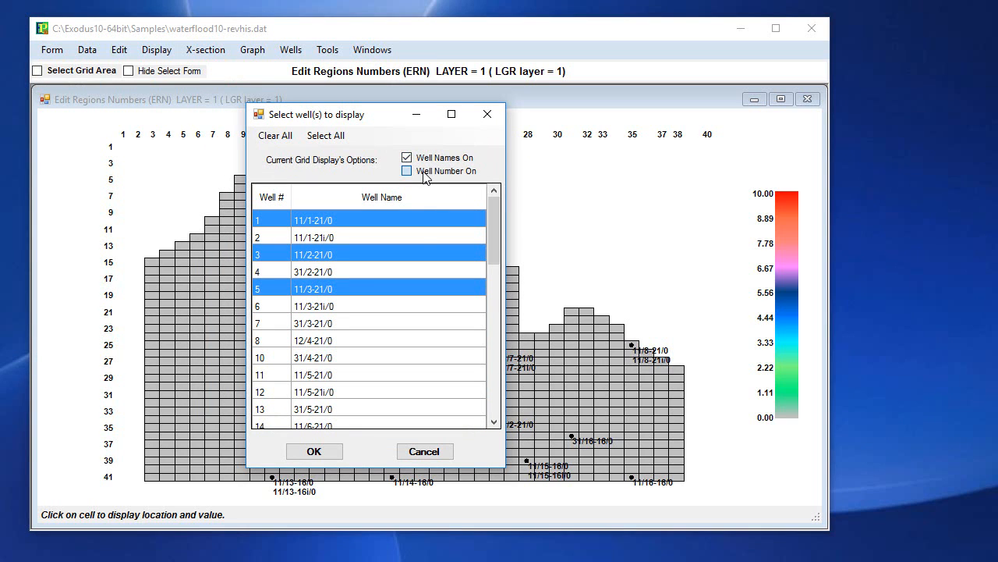
left_click(322, 453)
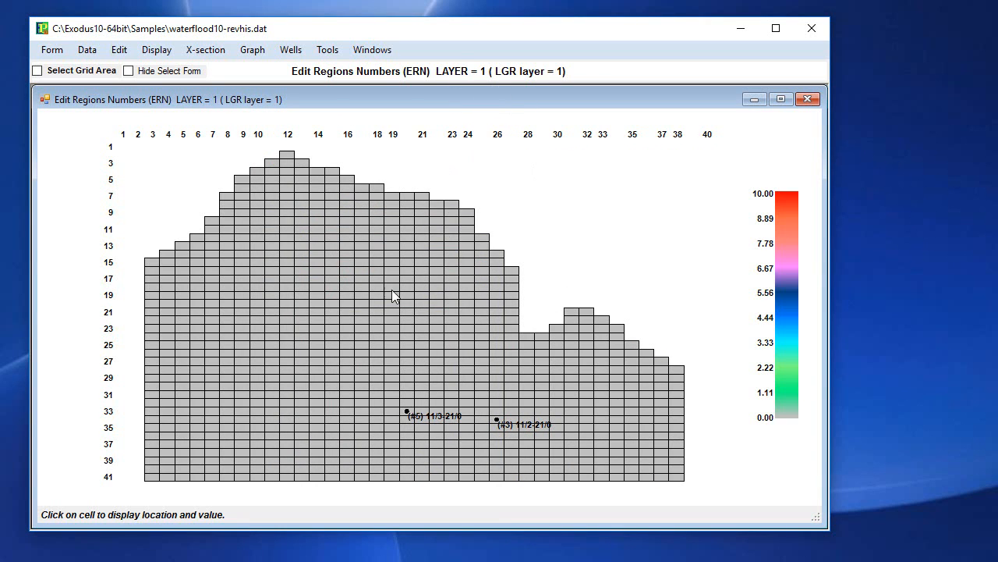
left_click_drag(344, 209, 342, 155)
left_click_drag(603, 316, 592, 310)
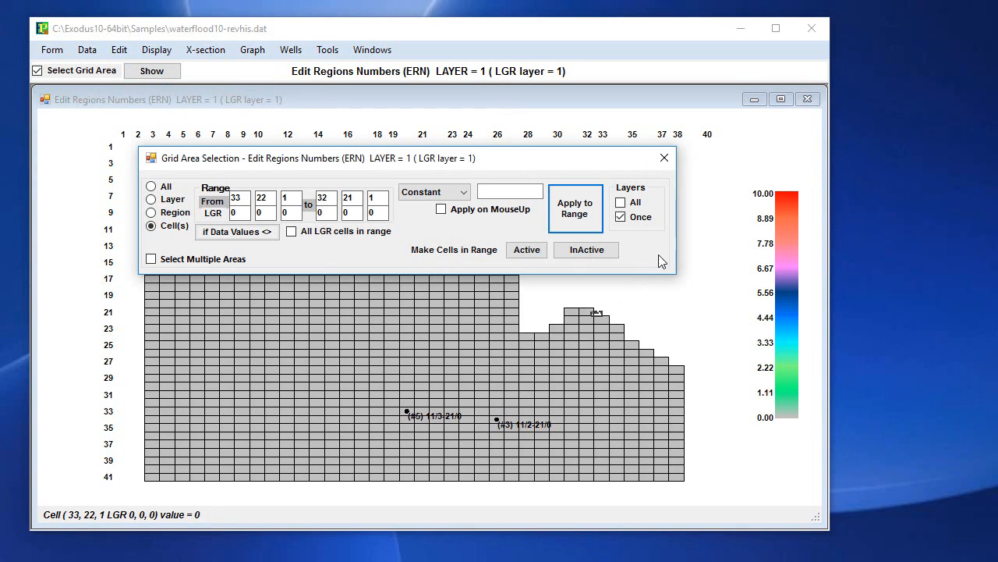
left_click(663, 159)
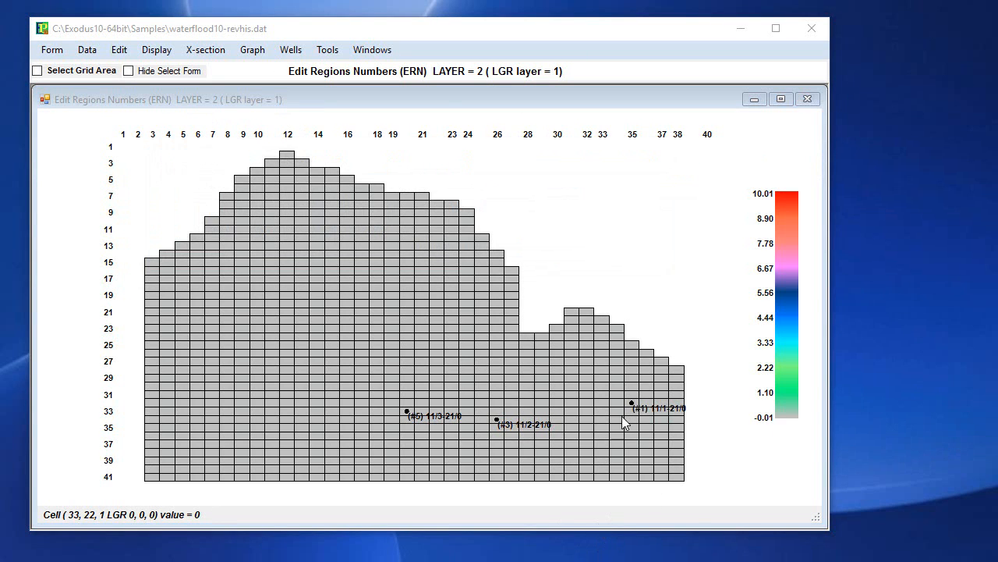
Show layer 3 on the ERN map and enter a under Add/Delete a ring for well 1 in K layers 2 and 3
left_click(478, 87)
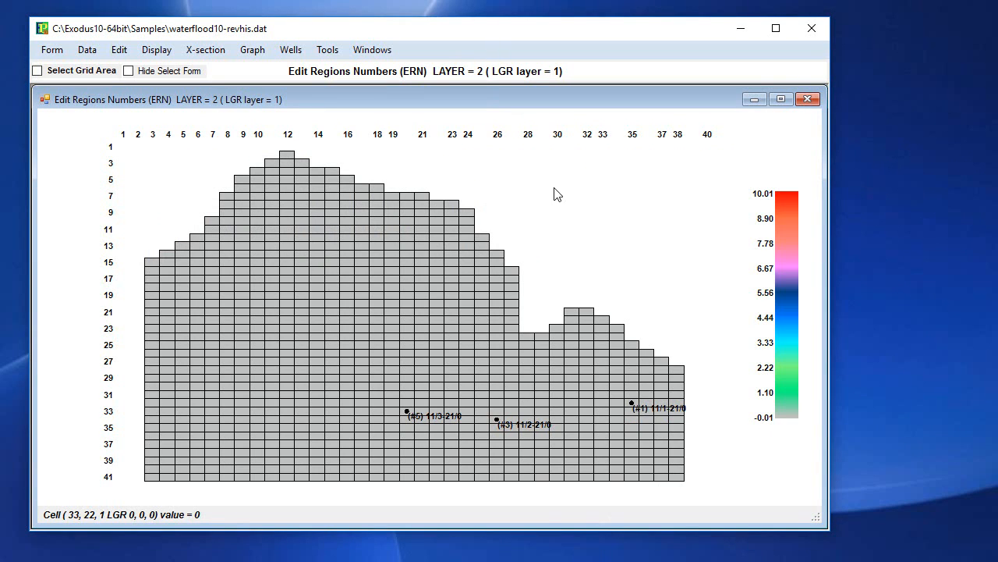
key("Page_Down")
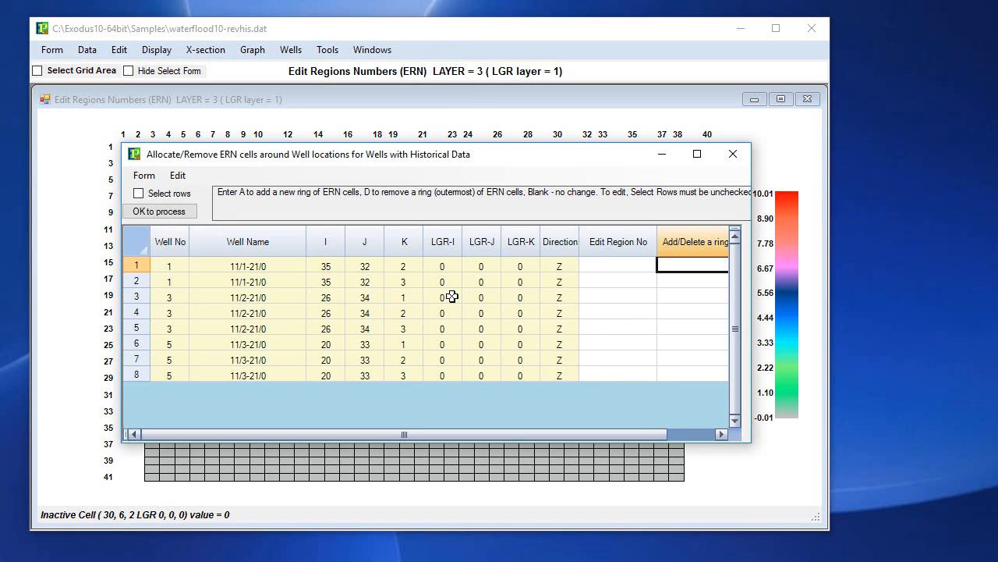
left_click(403, 312)
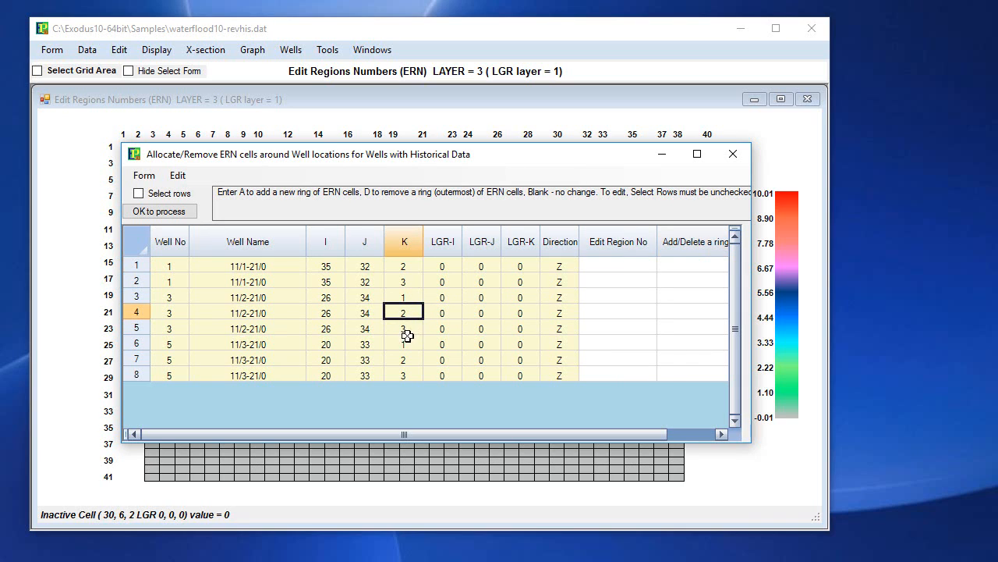
left_click(406, 331)
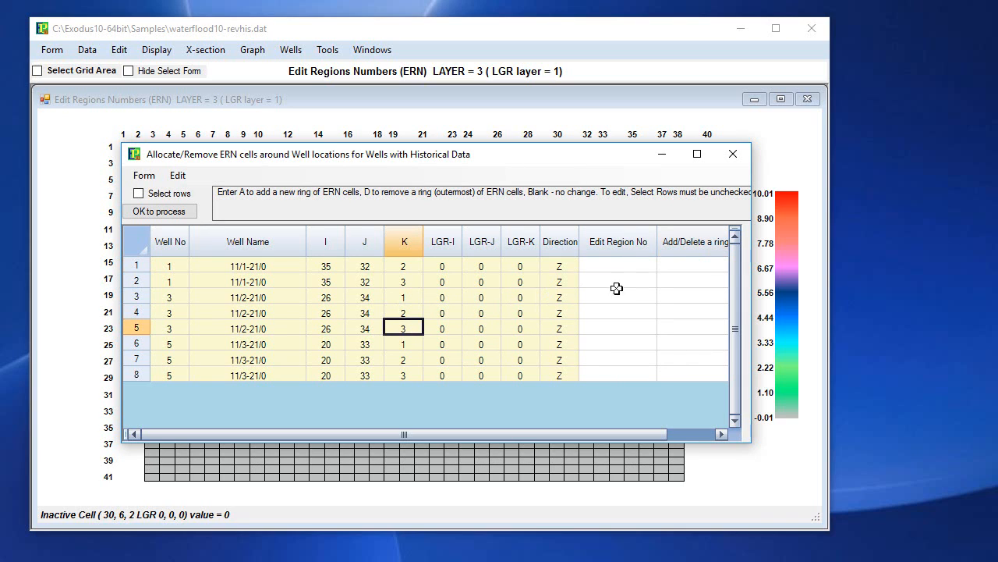
left_click(686, 266)
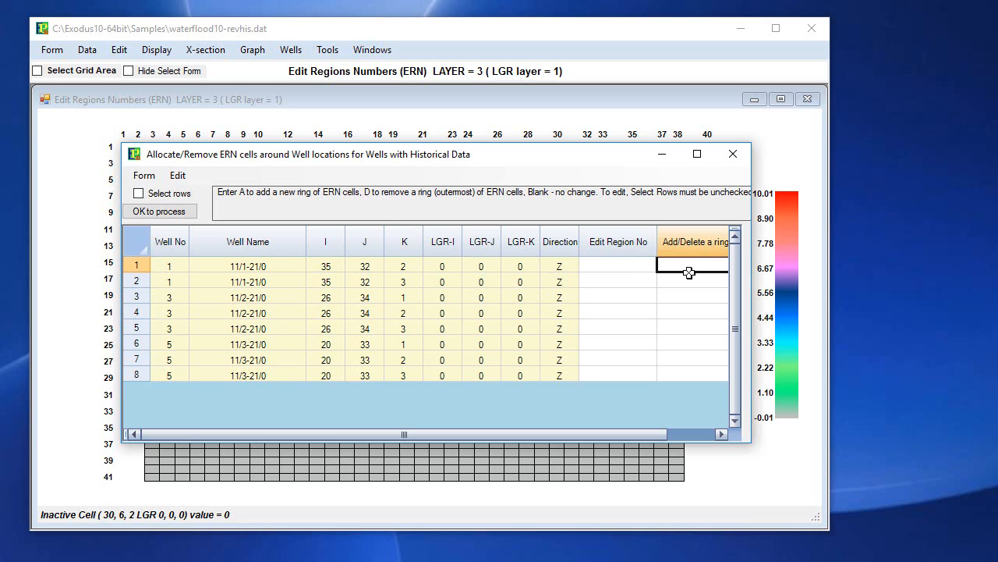
type("a")
left_click(663, 282)
type("a")
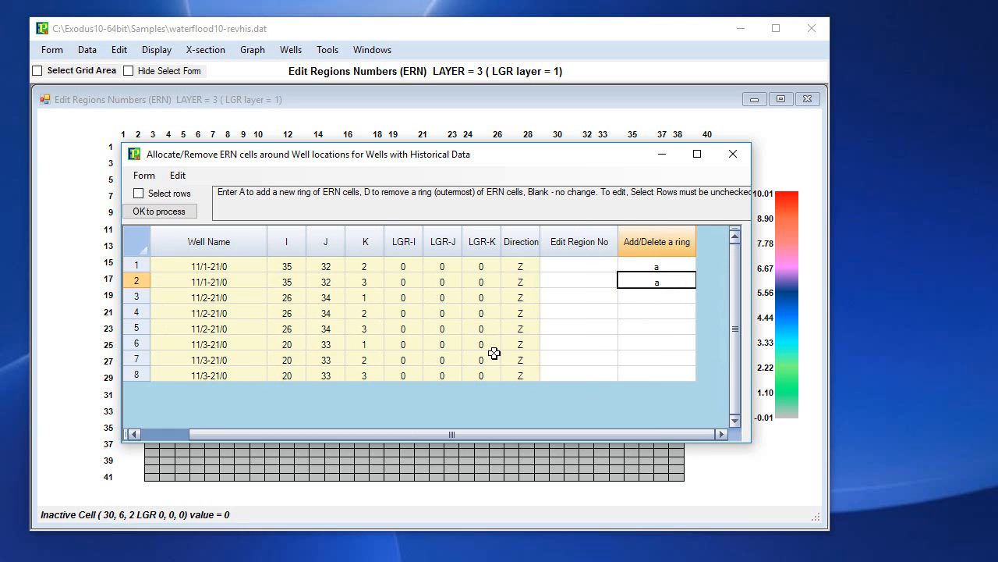
Enter a under Add/Delete a ring for wells 3 and 5 in K layers 2 and 3
left_click(658, 309)
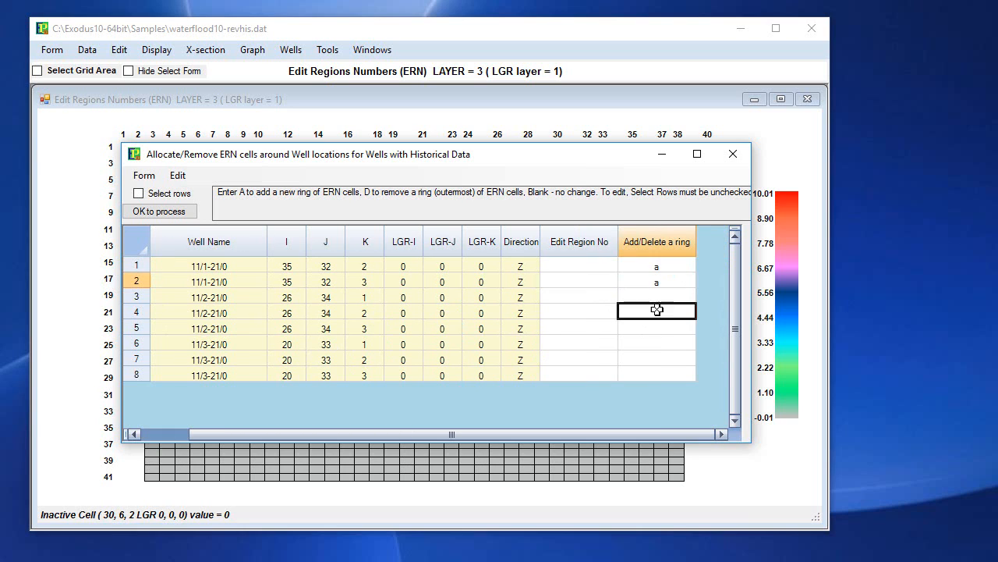
type("a")
left_click(660, 329)
type("a")
left_click(663, 372)
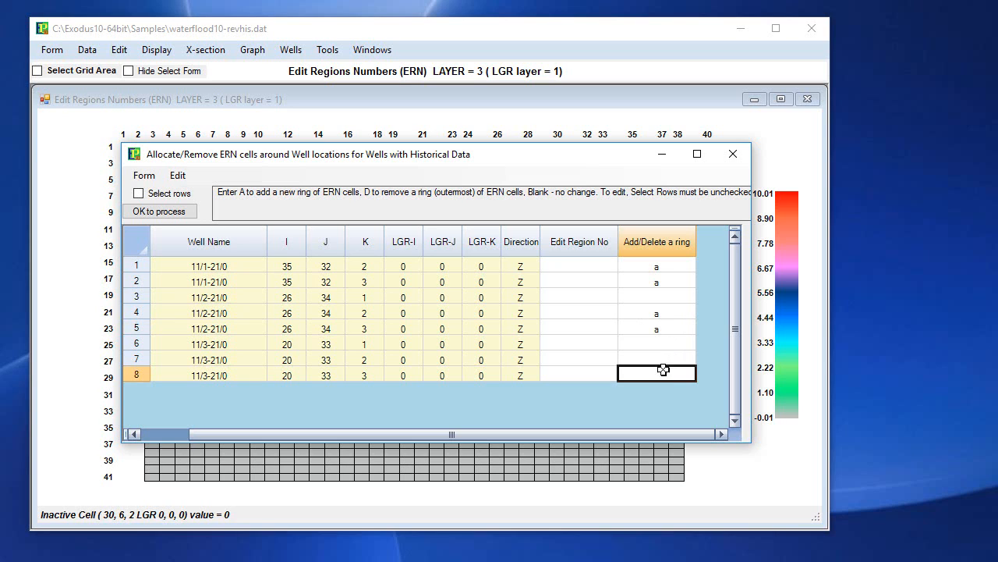
left_click(660, 359)
type("a")
left_click(659, 372)
type("a")
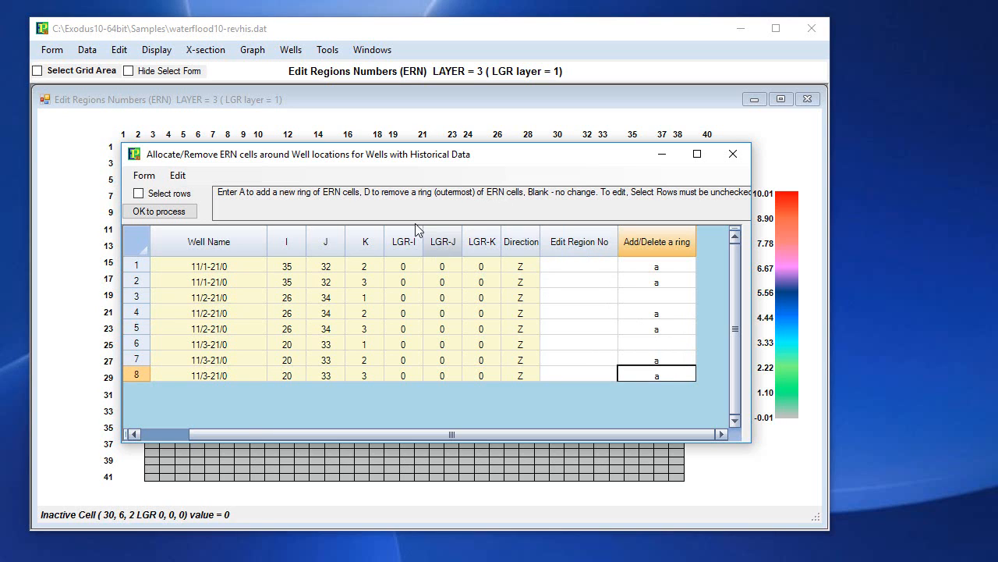
left_click_drag(234, 432, 186, 433)
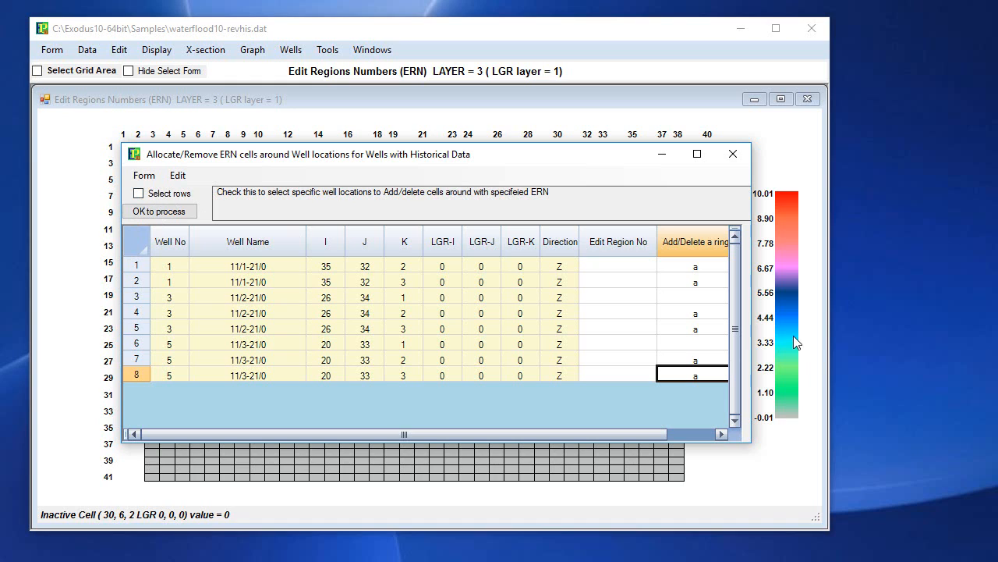
Turn on row selection and select the allocation form's rows for wells 1, 3 and 5 in K layers 2 and 3
left_click(141, 193)
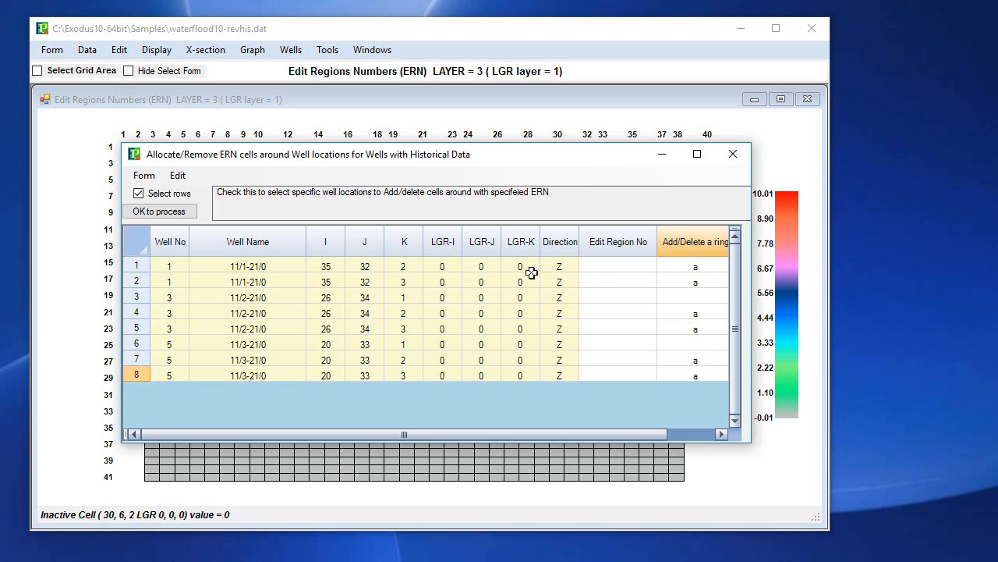
left_click_drag(488, 264, 491, 281)
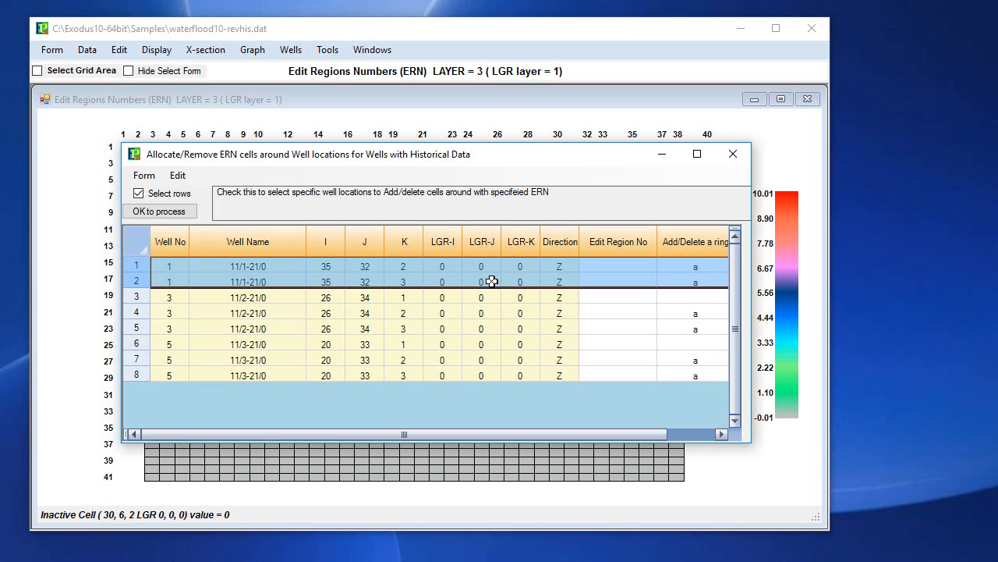
left_click(470, 315, "ctrl")
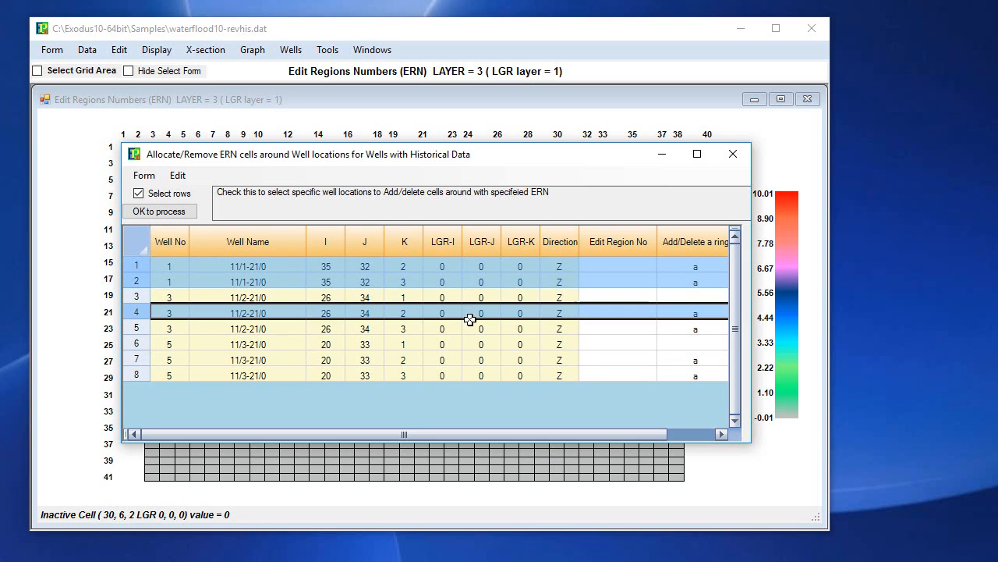
left_click(475, 327, "ctrl")
left_click(483, 361, "ctrl")
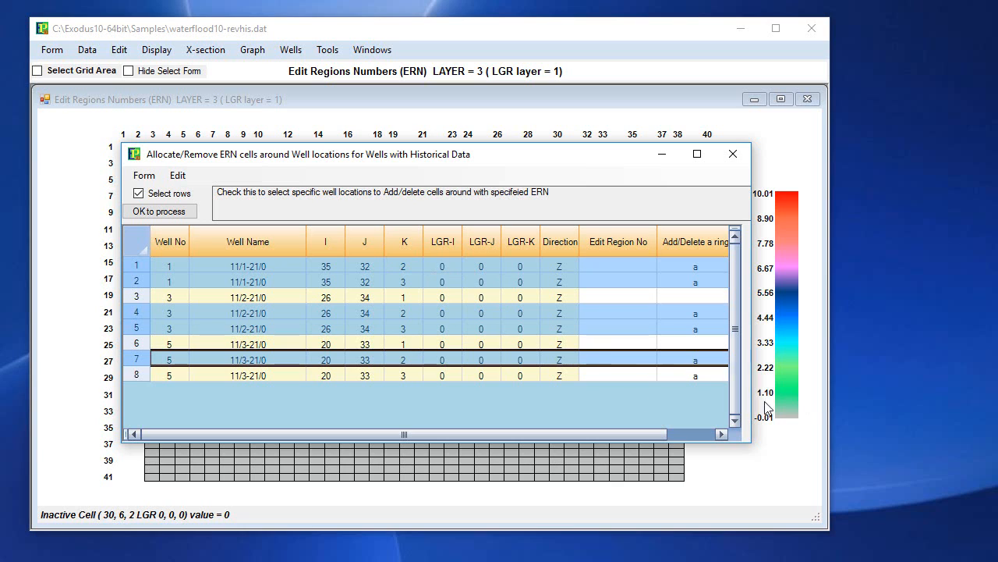
left_click(474, 374, "ctrl")
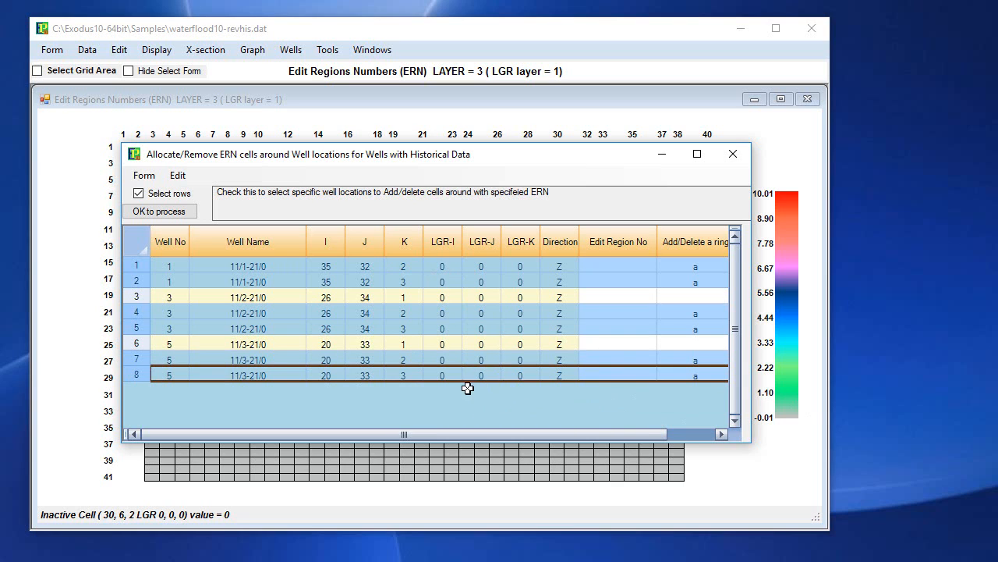
left_click(465, 357)
Reselect rows 1, 2, 4, 5, 7 and 8 and process them to add the first ERN cells at the wells
left_click(433, 270)
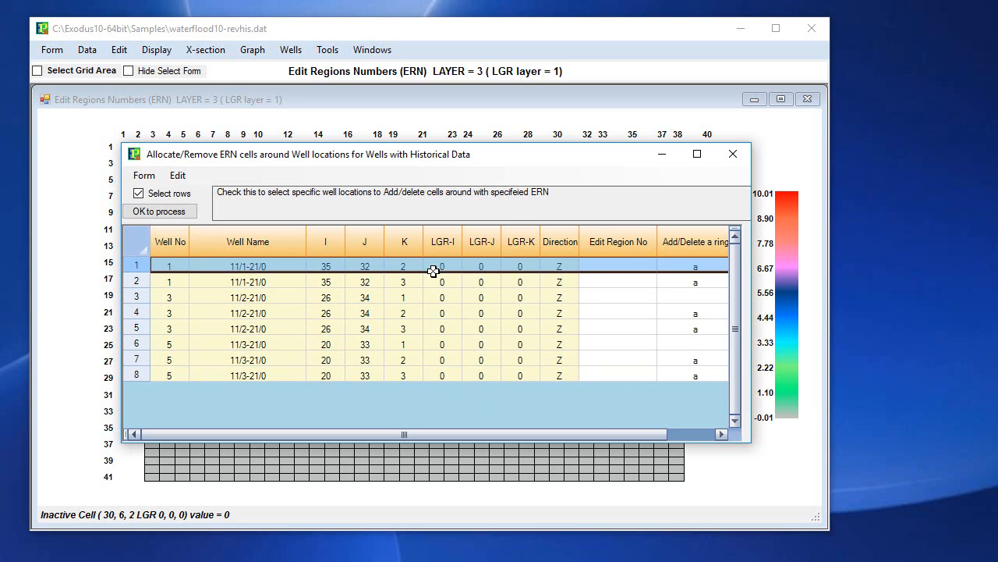
left_click(433, 280, "ctrl")
left_click(433, 312, "ctrl")
left_click(432, 328, "ctrl")
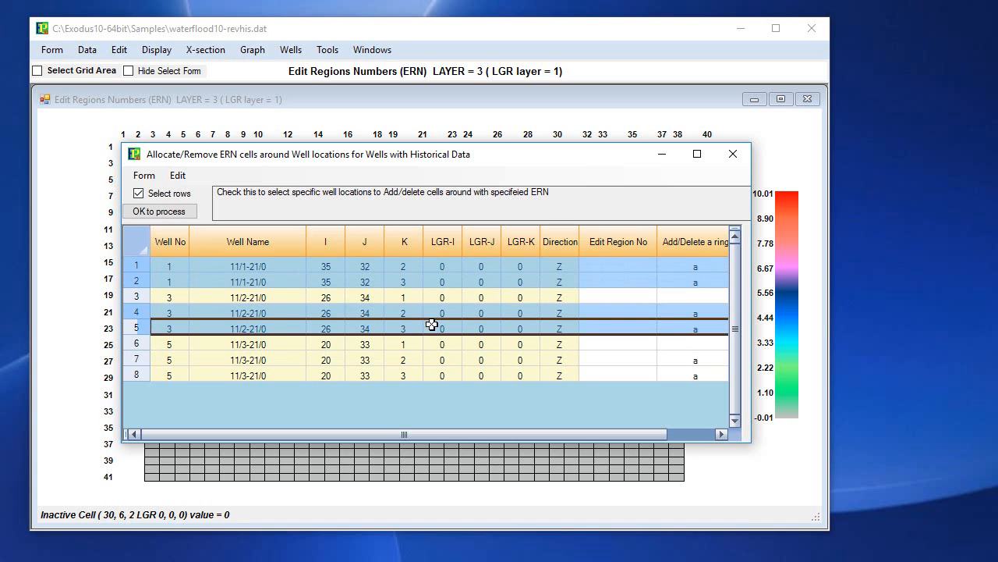
left_click_drag(424, 363, 423, 375, "ctrl")
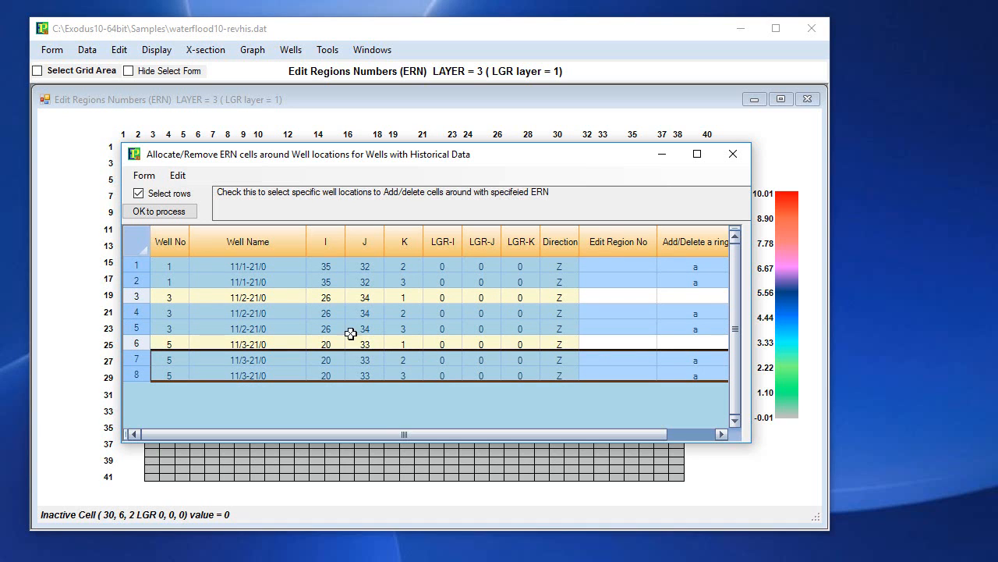
left_click(157, 212)
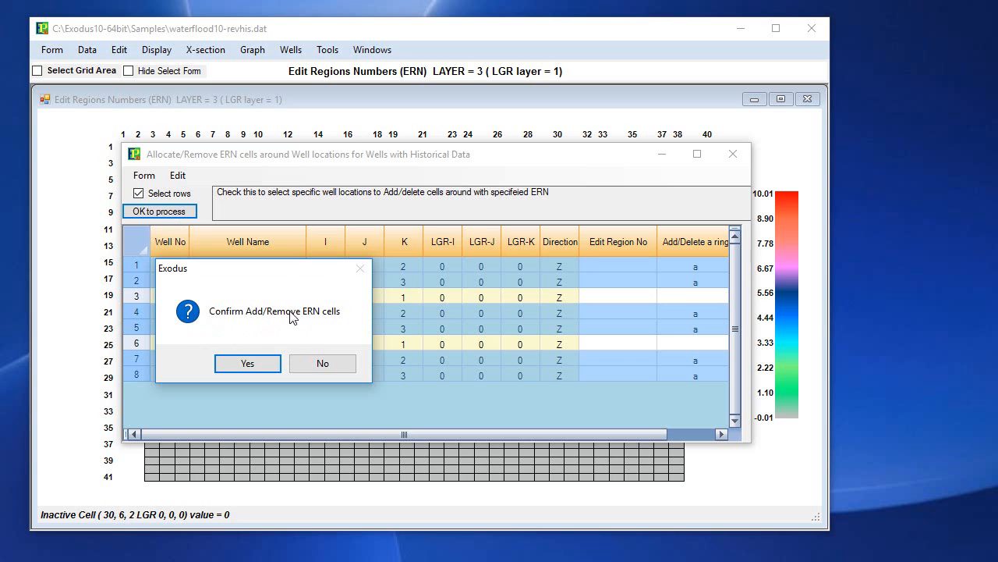
left_click(264, 364)
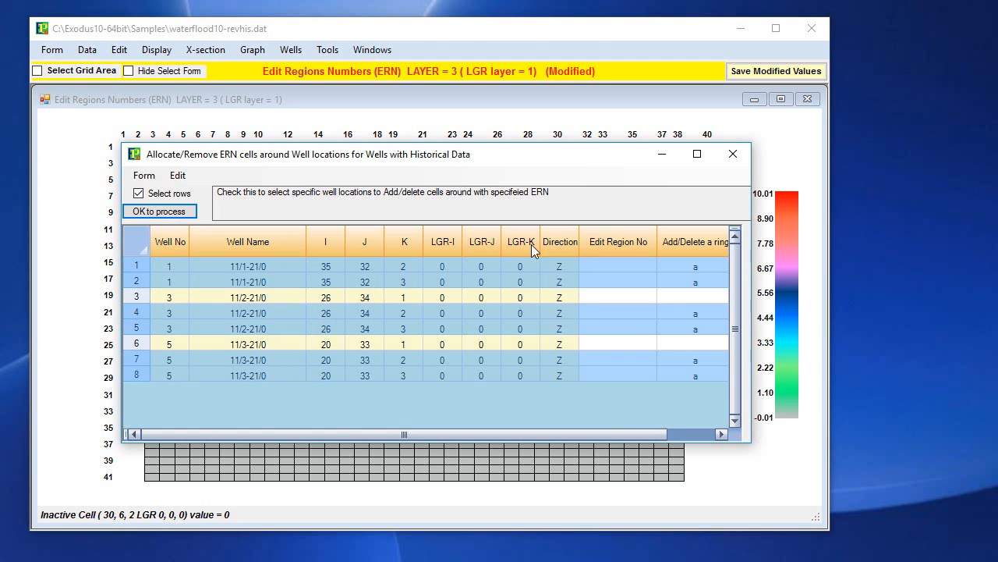
Check the ERN cells allocated at the wells on layers 3 and 2 of the grid map
left_click_drag(528, 158, 529, 477)
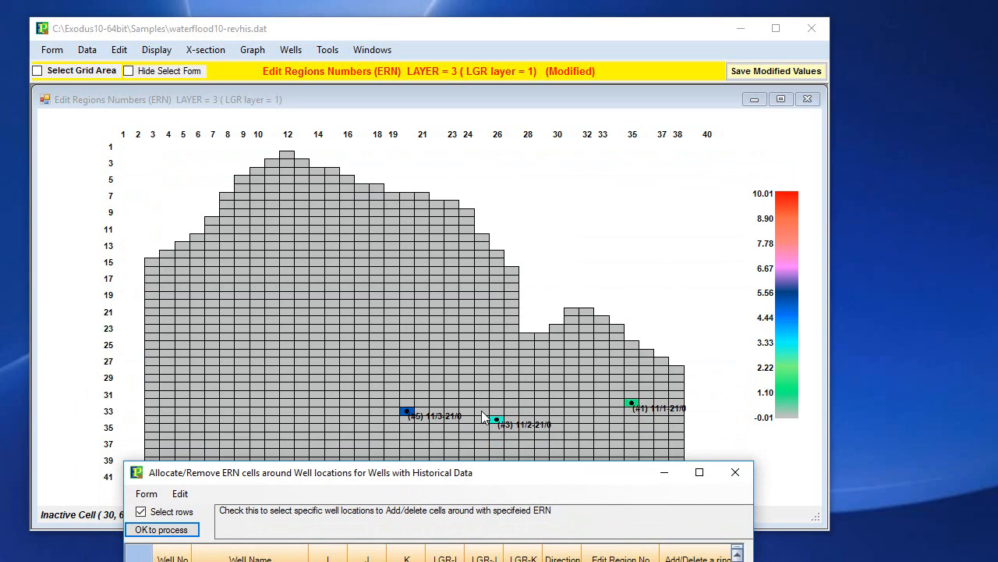
left_click(451, 395)
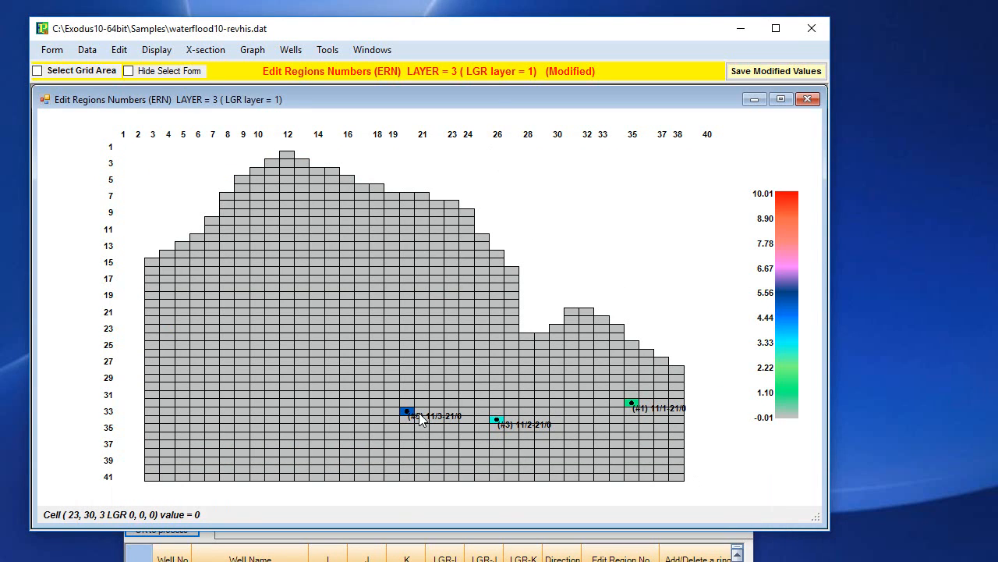
scroll(503, 402, "up", 1)
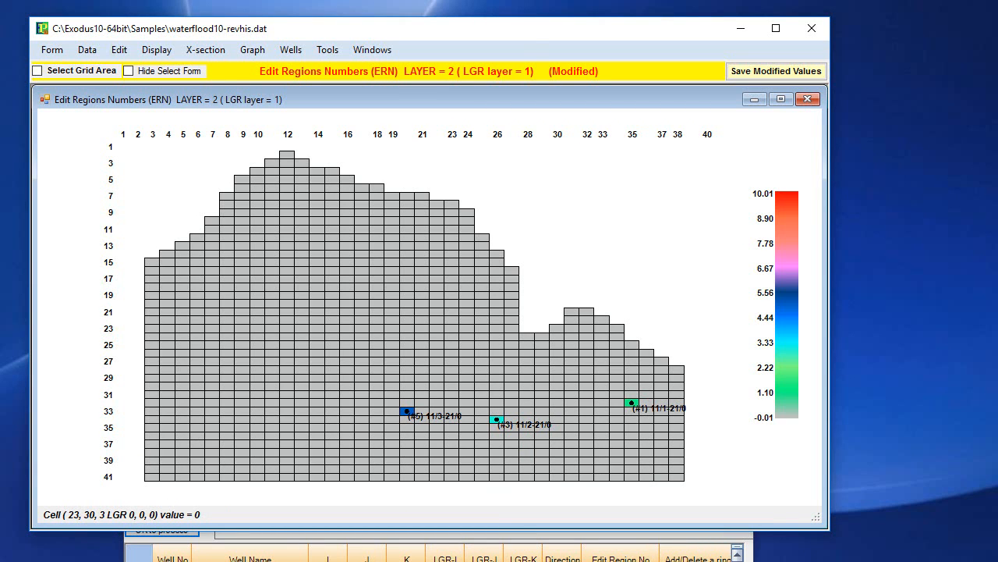
key("alt+Tab")
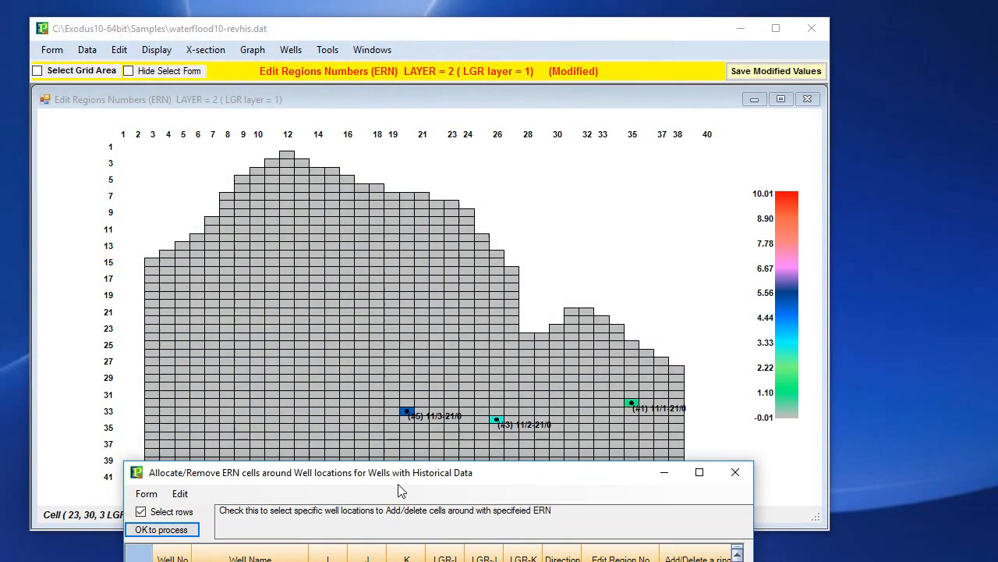
Add two more rings of ERN cells around the six selected well locations
left_click_drag(404, 476, 408, 158)
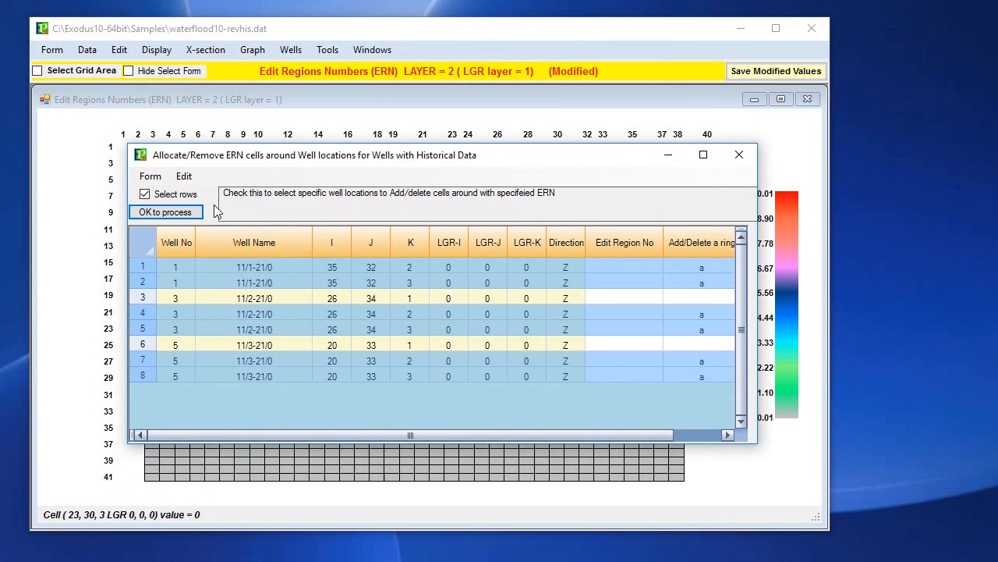
left_click(160, 213)
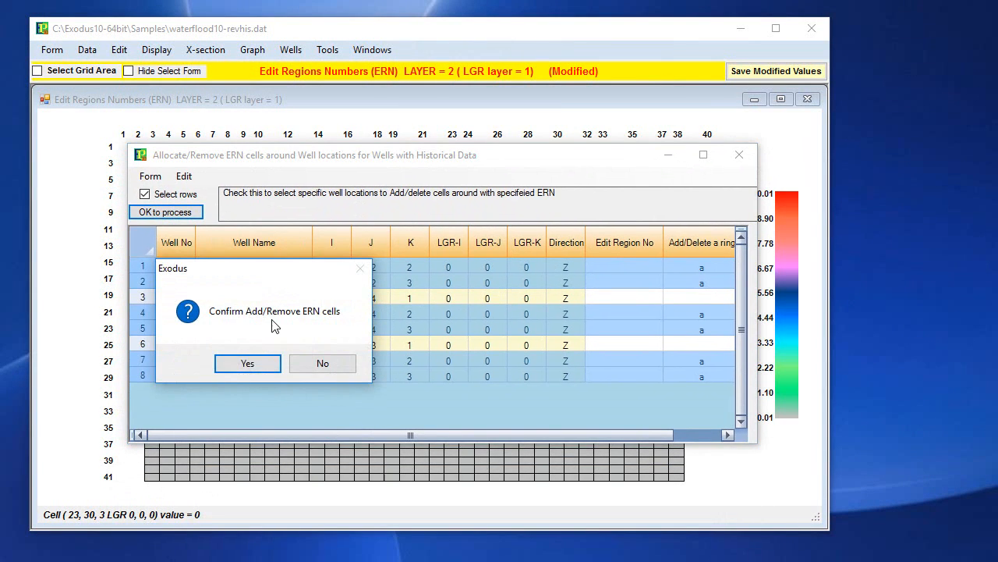
left_click(259, 363)
left_click_drag(371, 158, 376, 134)
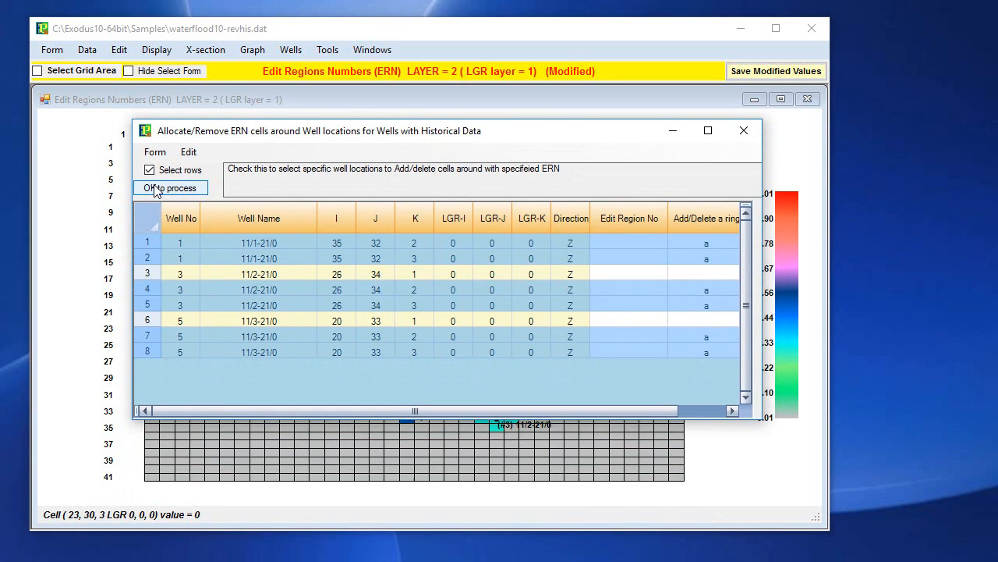
left_click(170, 187)
left_click(248, 364)
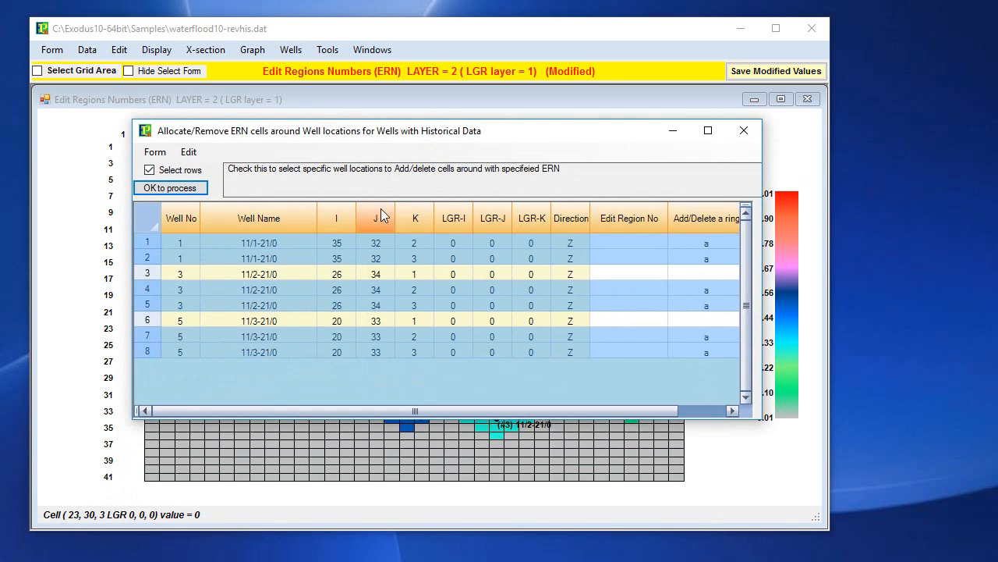
left_click_drag(397, 138, 335, 109)
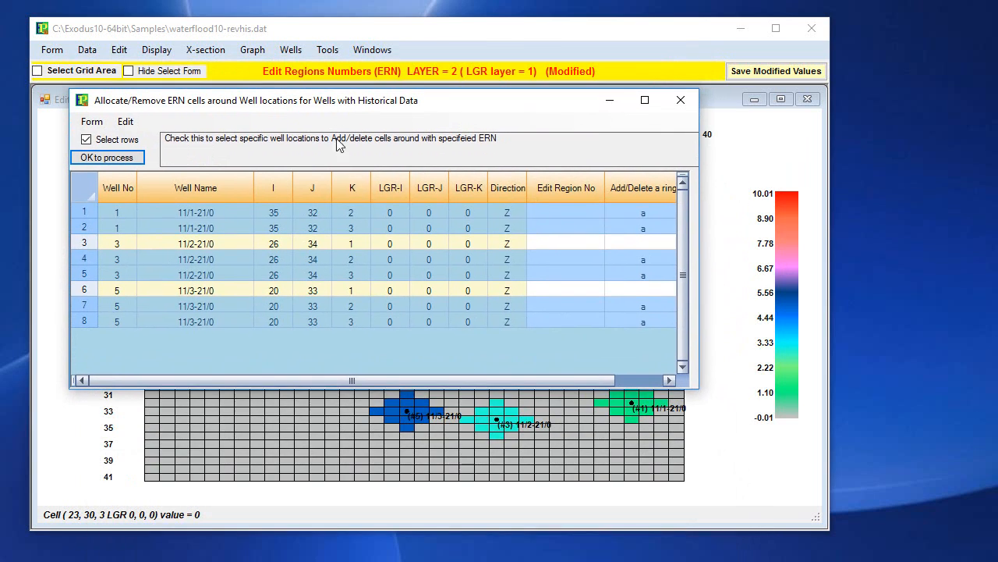
Add one more ring of ERN cells around well 3 in K layer 2 only
left_click(309, 257)
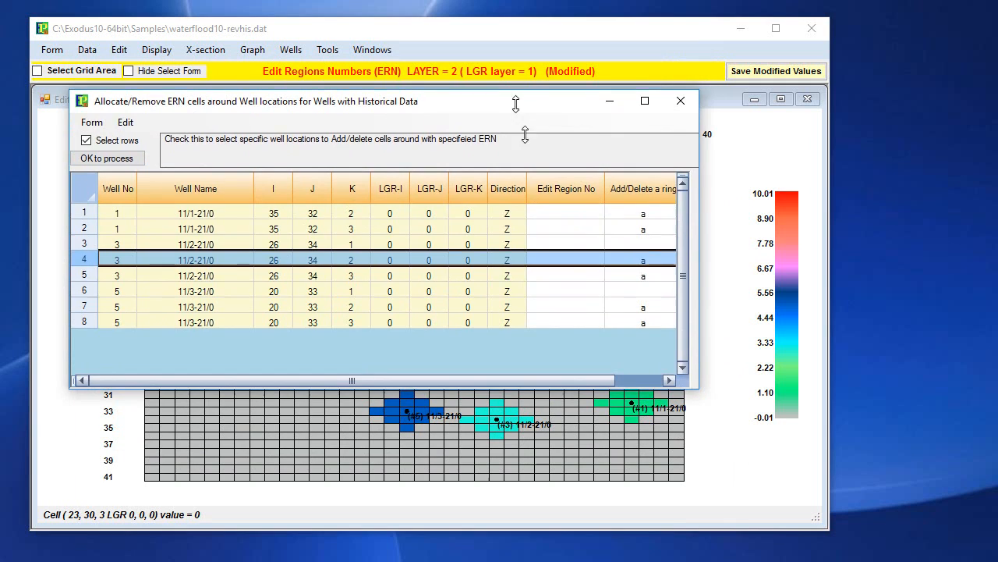
left_click_drag(517, 100, 515, 130)
left_click(109, 178)
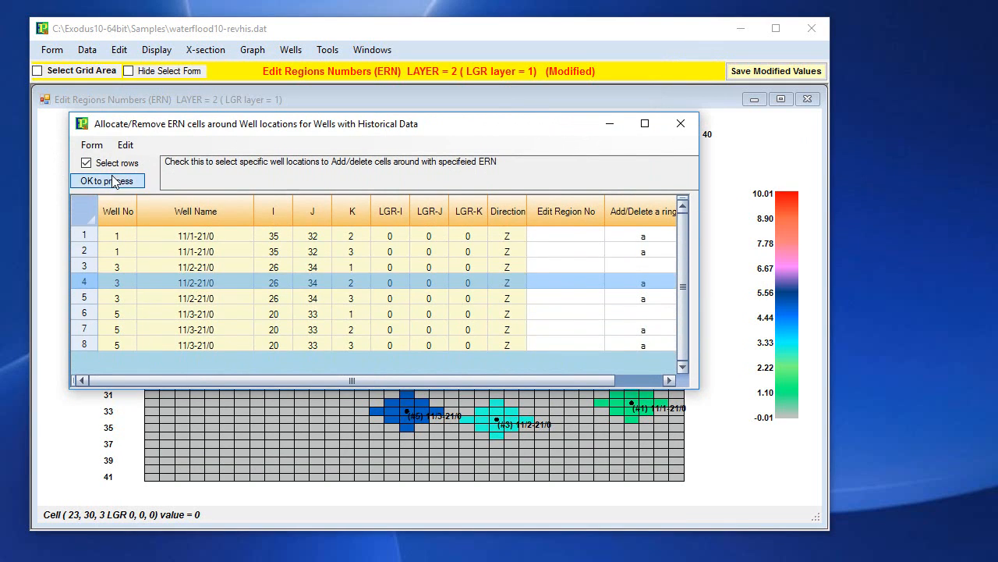
left_click(248, 362)
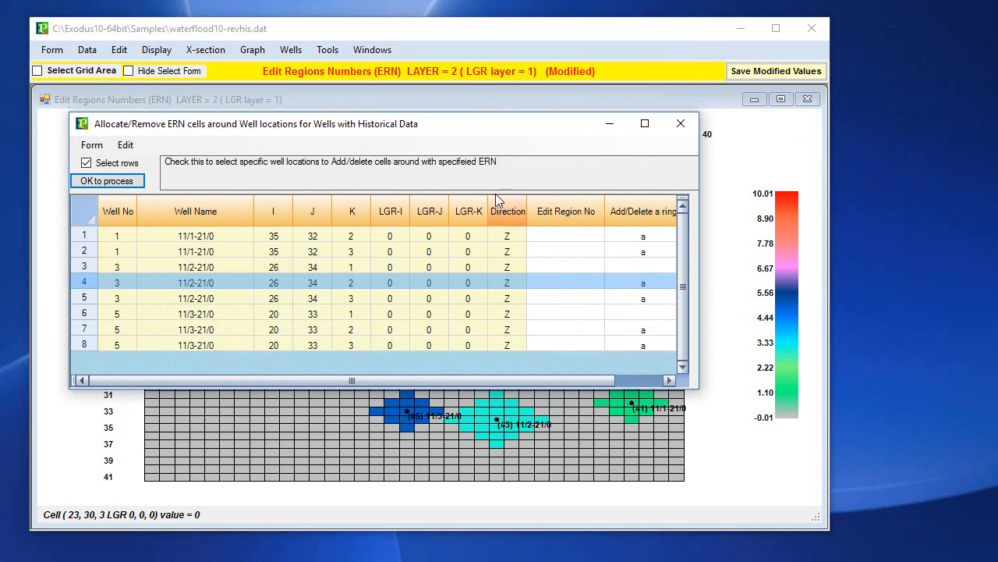
left_click_drag(482, 122, 526, 127)
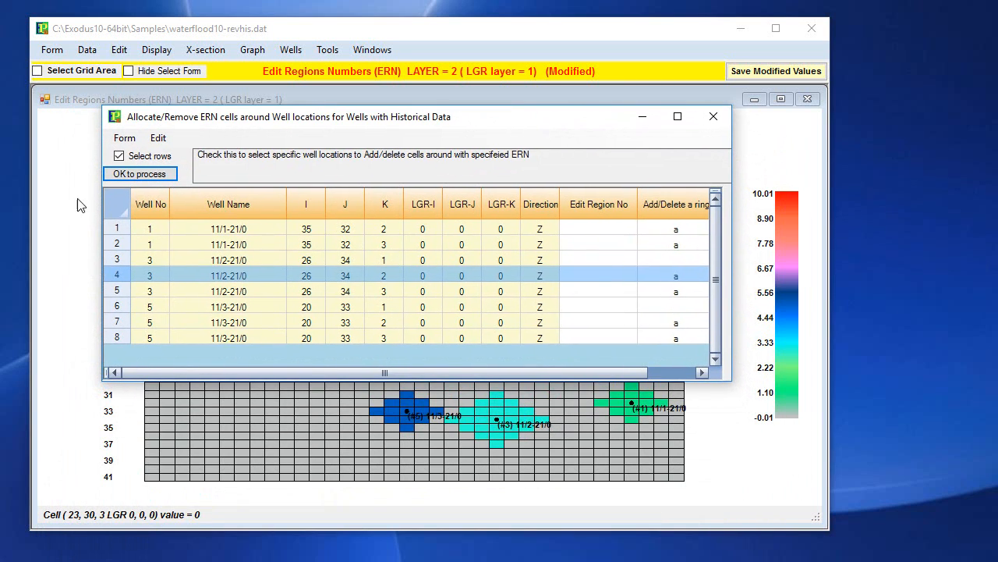
Add two further rings of ERN cells around well 3 in K layer 2
left_click(143, 174)
left_click(238, 359)
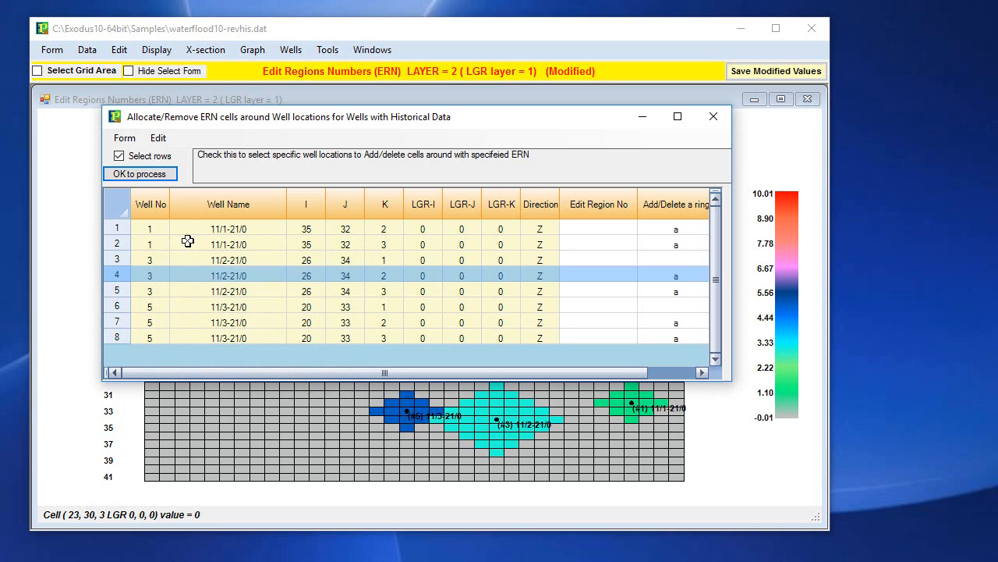
left_click(147, 178)
left_click(266, 361)
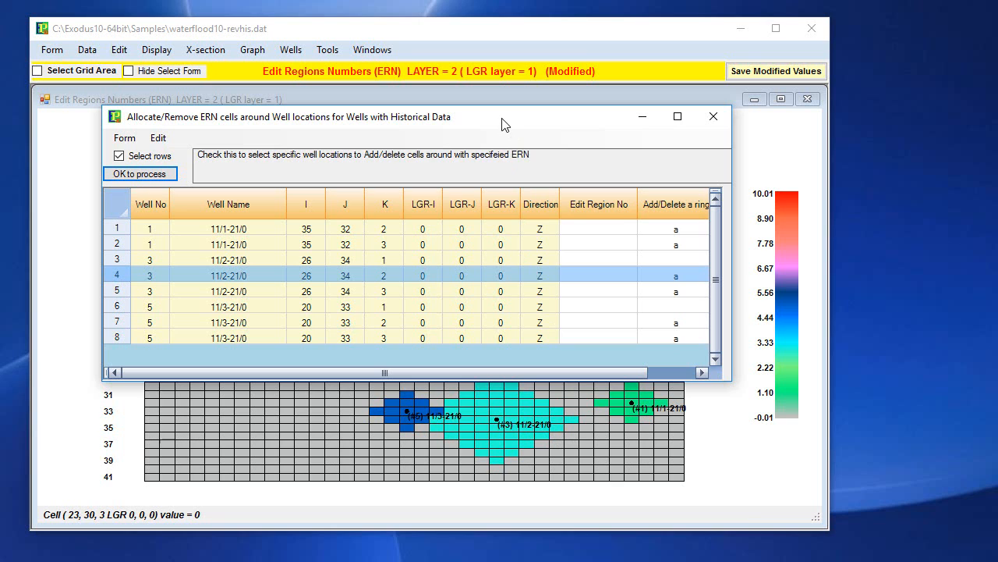
mouse_move(503, 124)
left_mouse_down()
mouse_move(436, 119)
mouse_move(492, 114)
left_mouse_up()
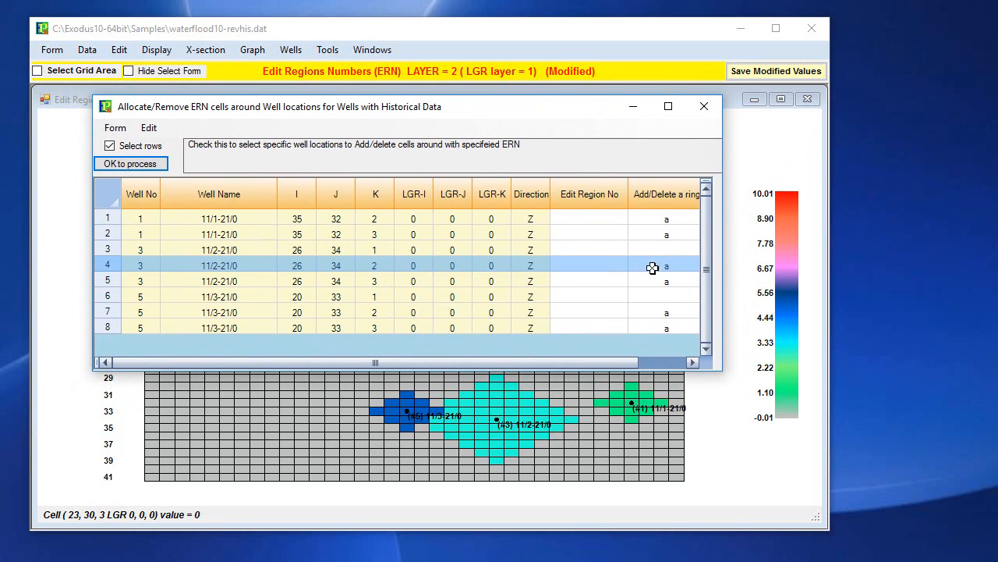
Set the ring option of well 3 in K layer 2 to d and try to process that row without an edit region number
left_click(691, 265)
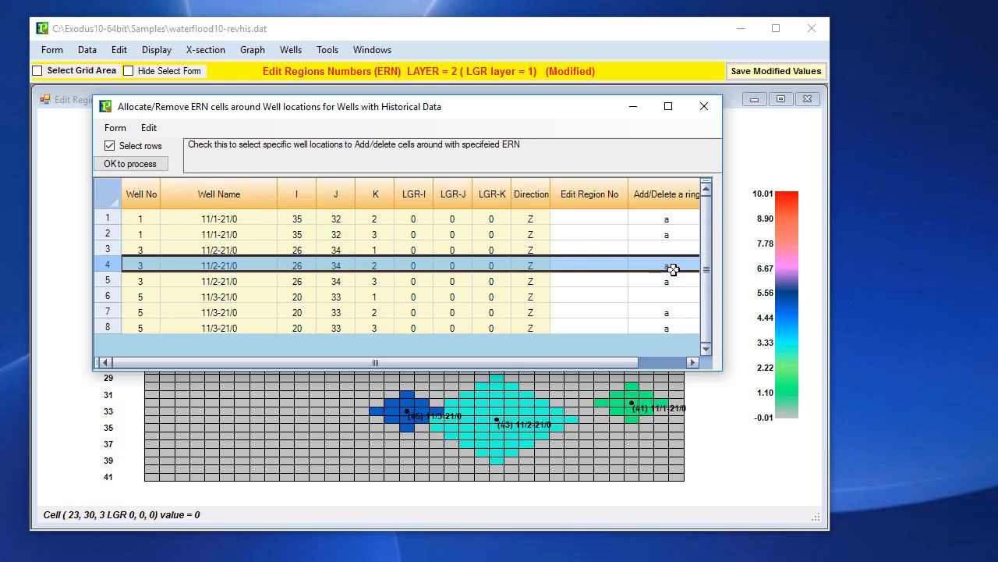
left_click(137, 145)
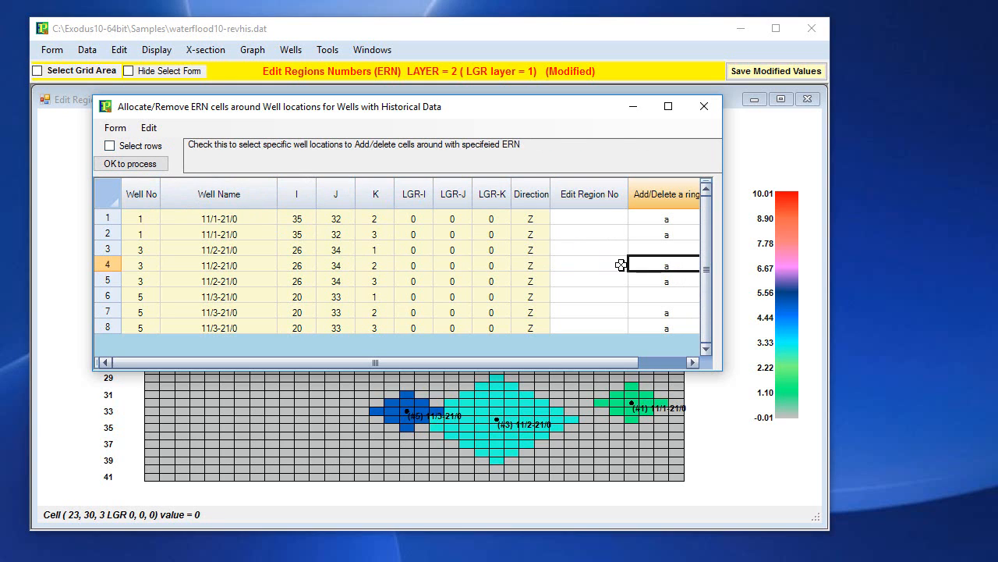
left_click(666, 265)
type("d")
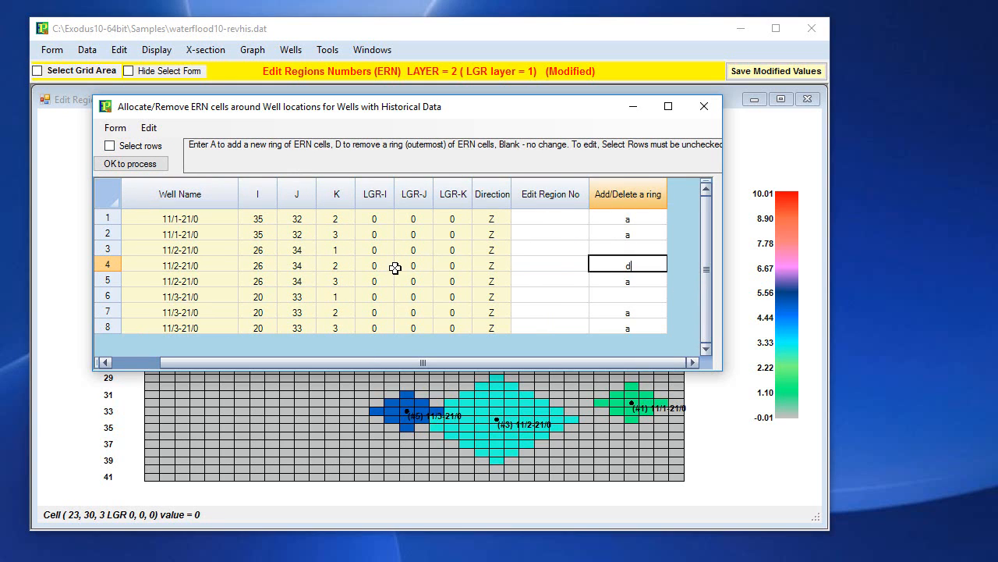
left_click(396, 270)
left_click(302, 268)
left_click(134, 146)
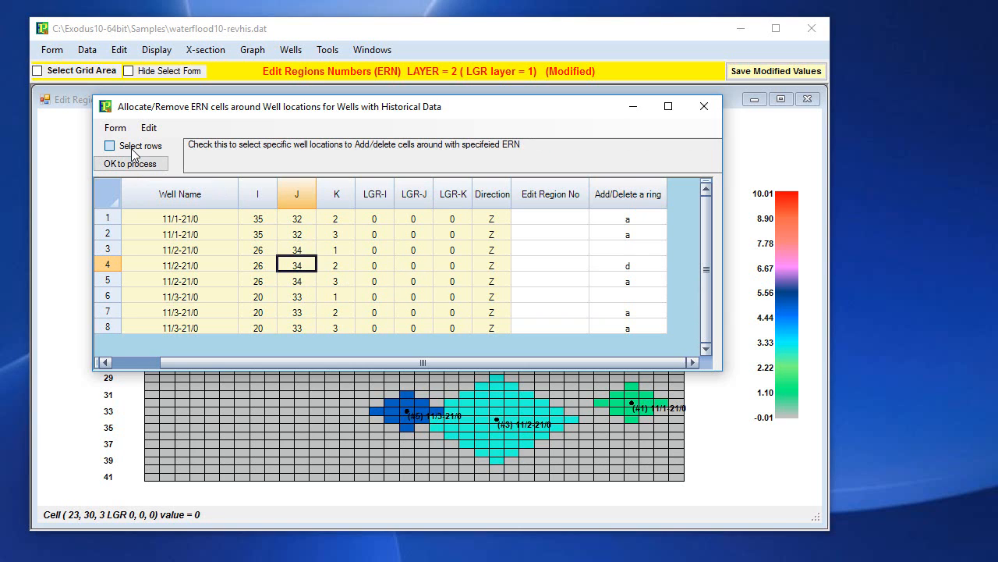
left_click(160, 266)
left_click(132, 167)
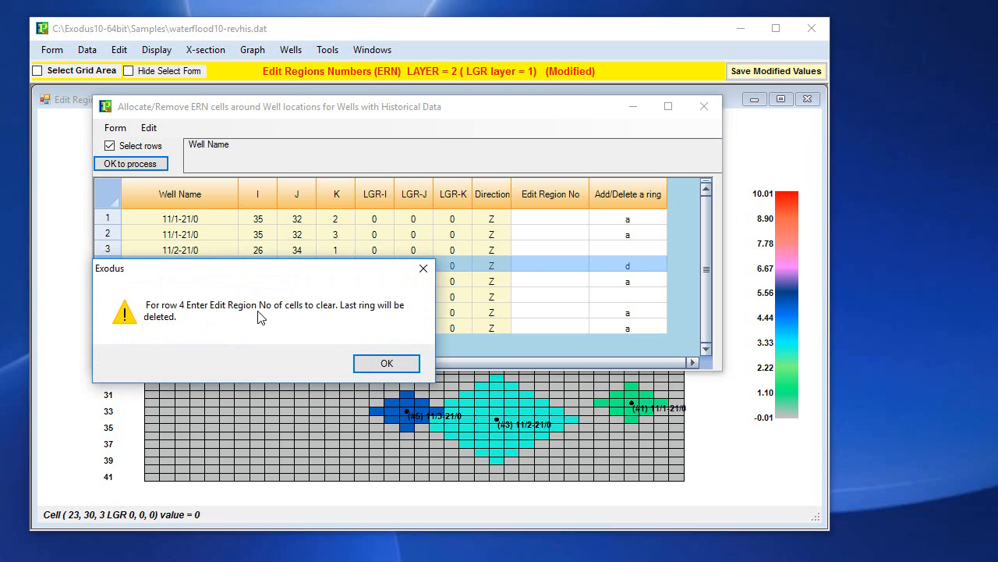
left_click(394, 369)
Enter edit region number 3 for well 3 in K layer 2 and process the row to delete its outermost ring
left_click(553, 266)
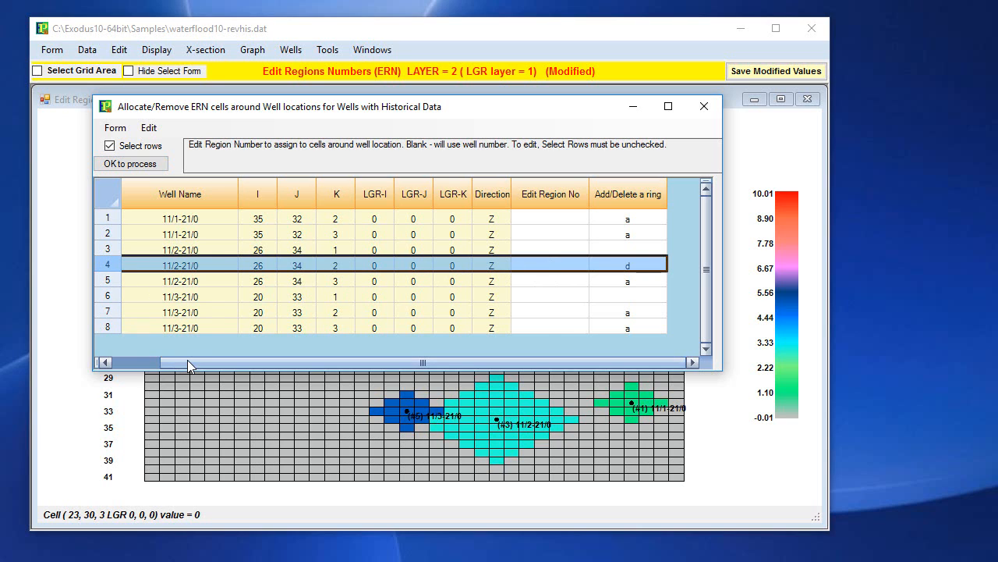
left_click_drag(187, 360, 139, 359)
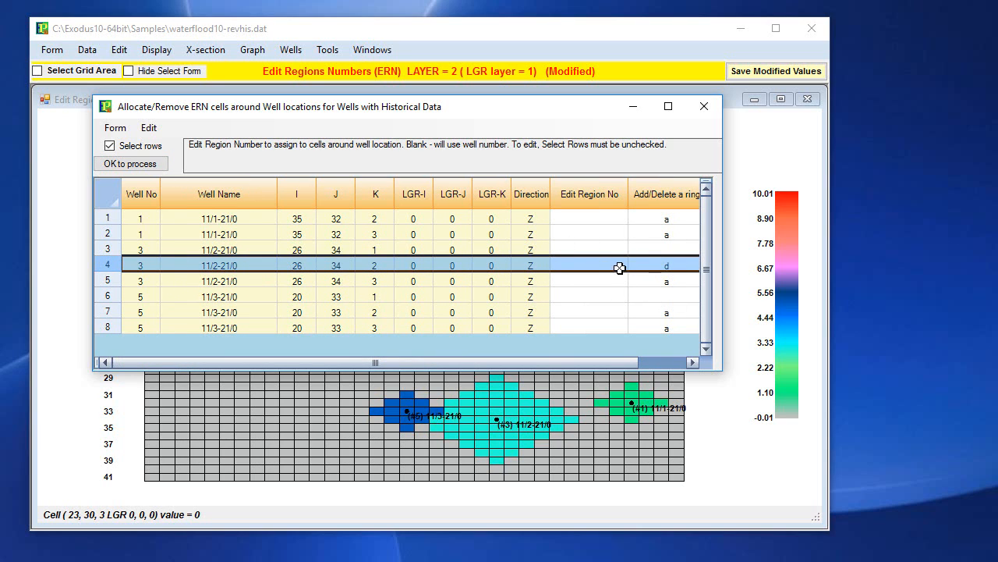
left_click(109, 146)
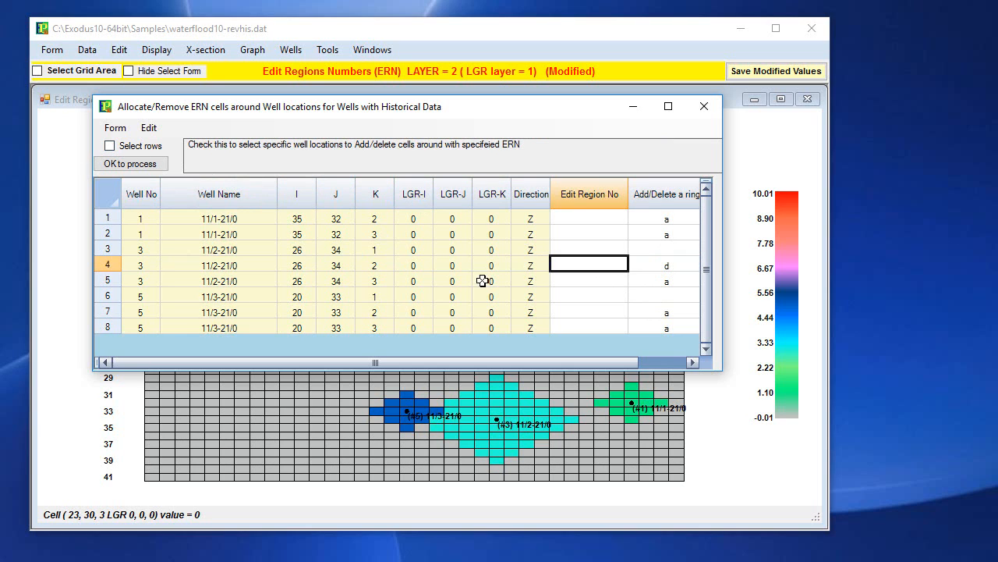
type("3")
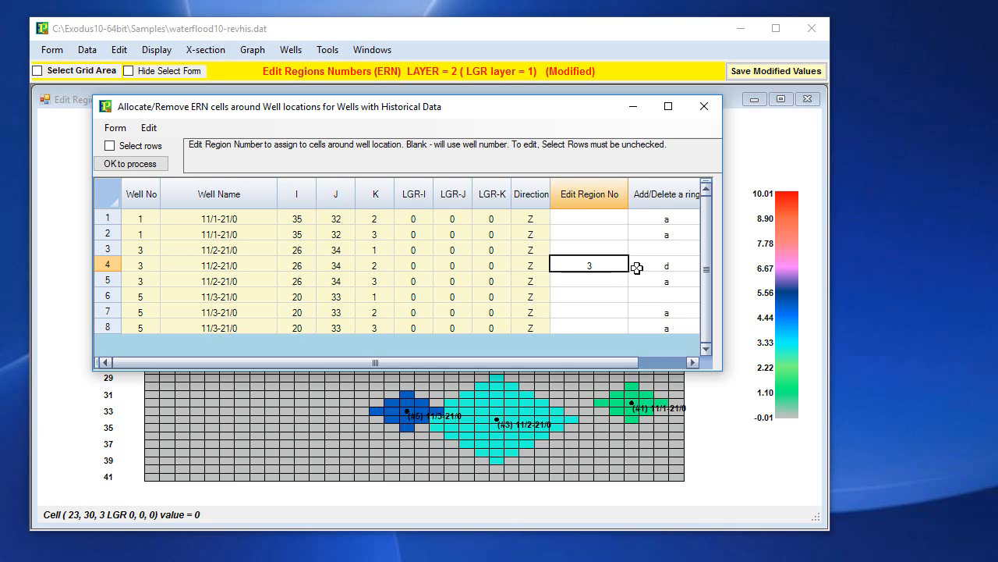
left_click(131, 147)
left_click(355, 263)
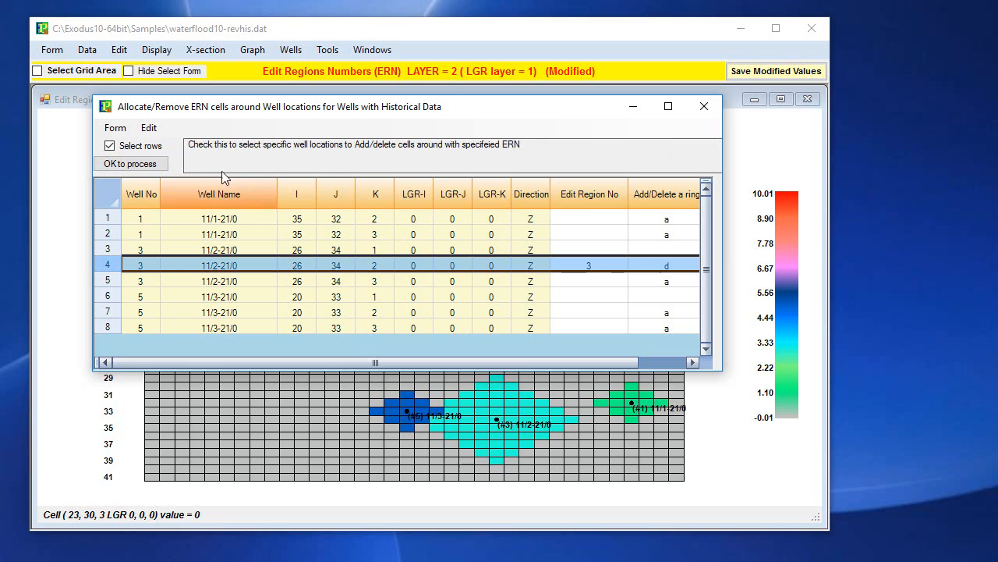
left_click(131, 164)
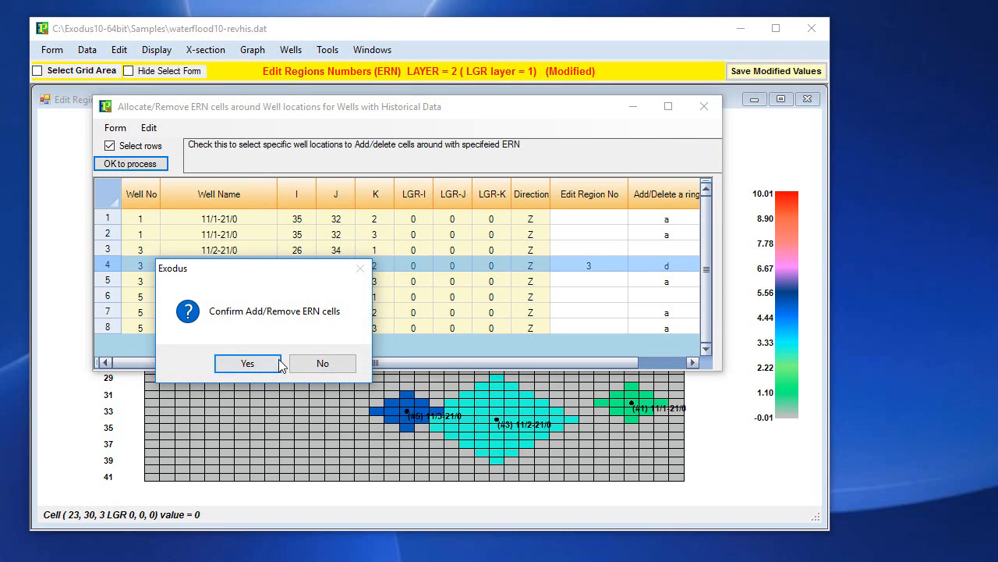
left_click(252, 361)
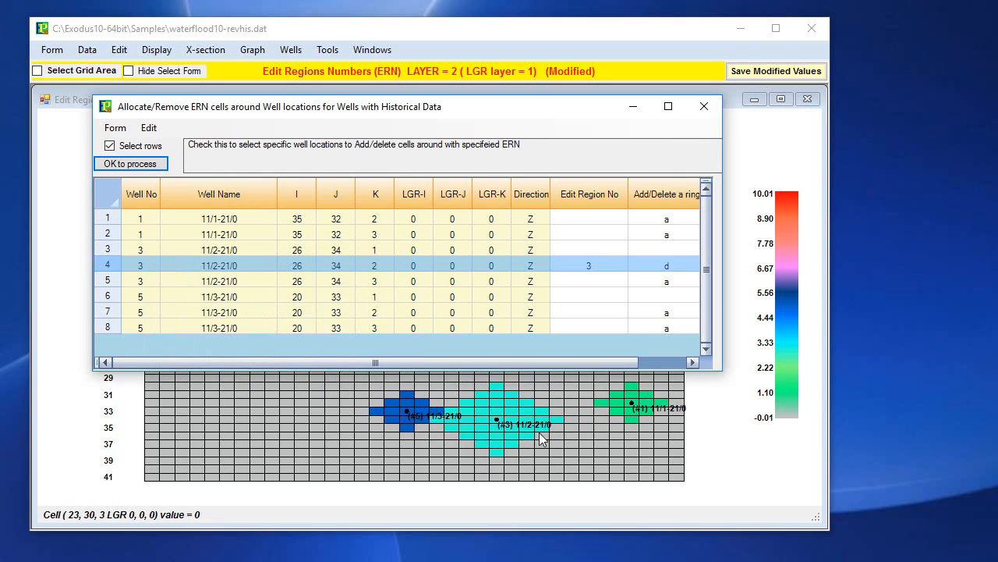
Set the ring option of well 3 in K layer 2 to a and its edit region number to 9
left_click(598, 266)
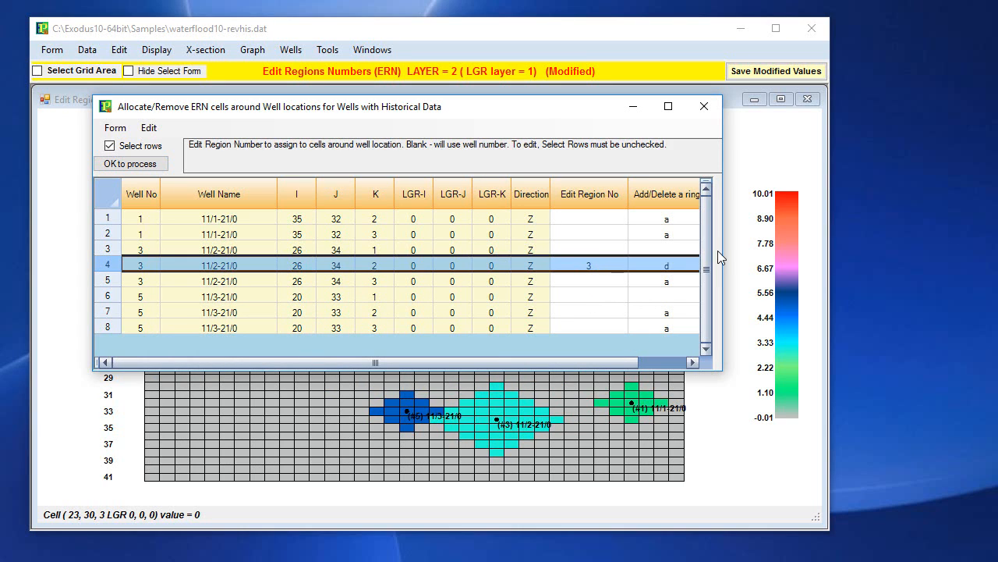
left_click(691, 263)
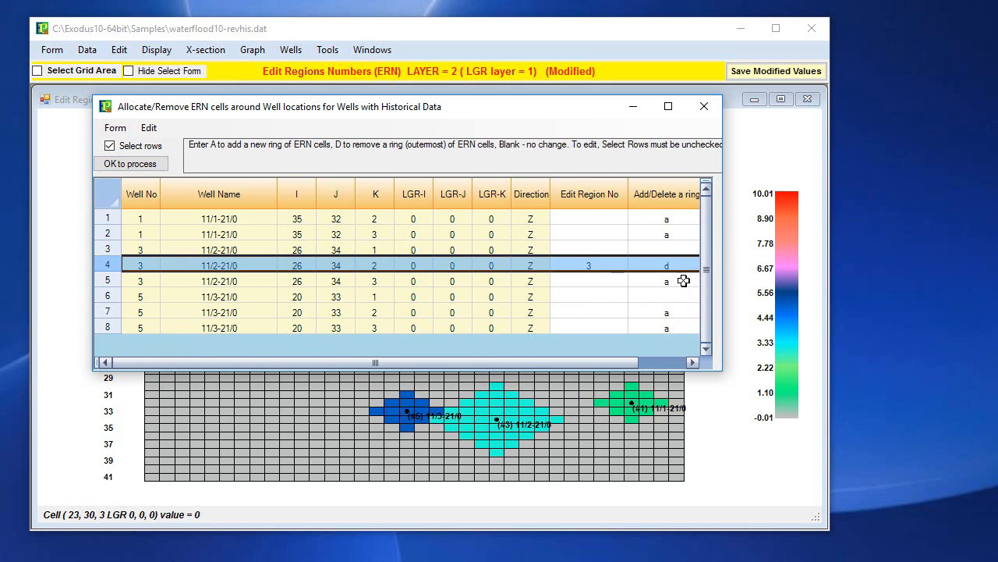
left_click(154, 149)
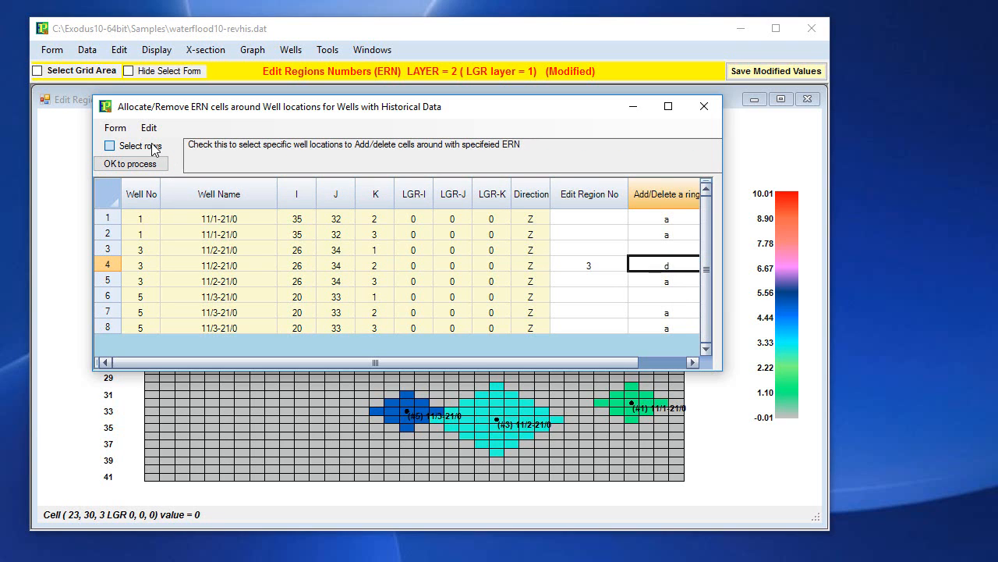
left_click(154, 152)
left_click(153, 152)
left_click(660, 265)
type("a")
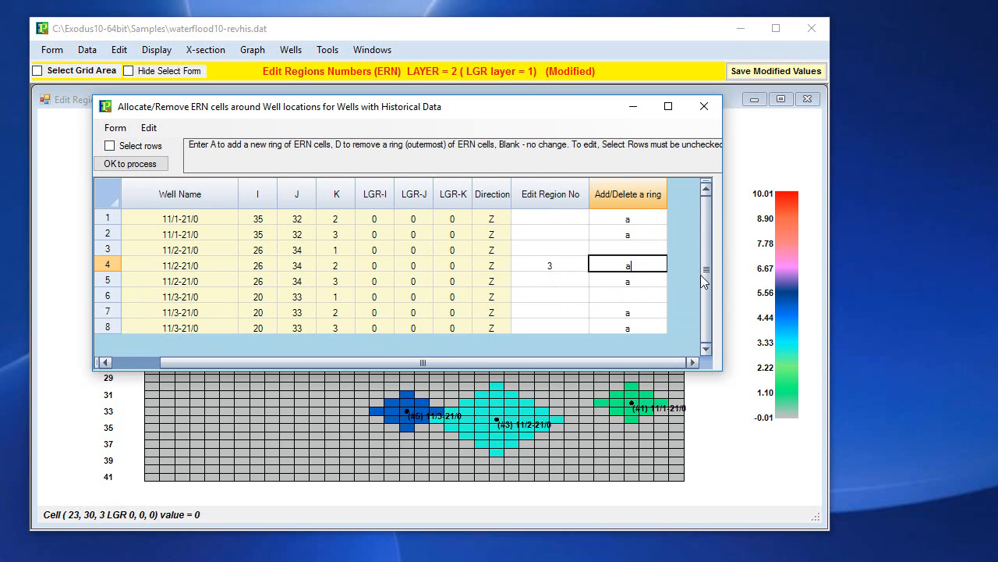
left_click(578, 268)
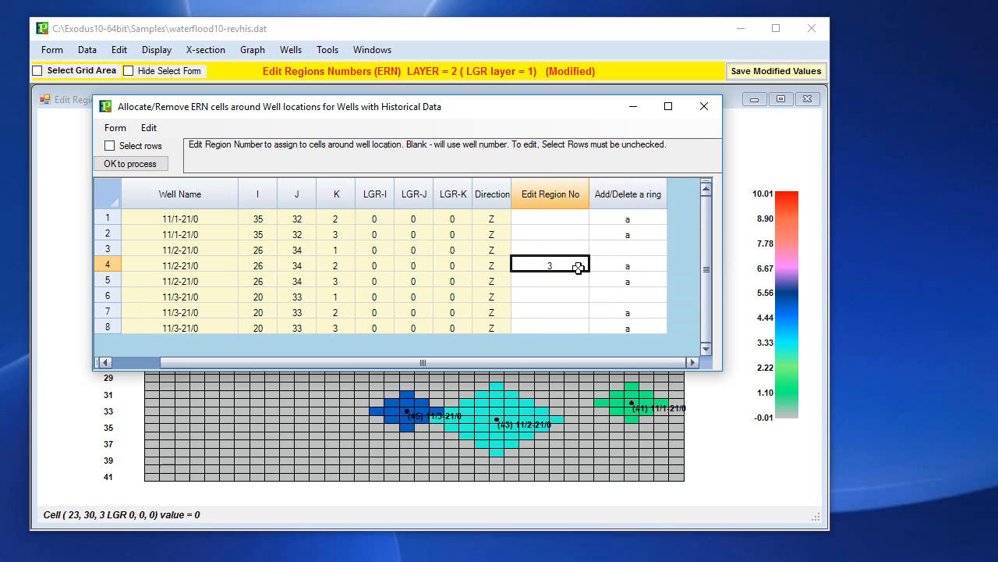
type("9")
Select the well 3 row in K layer 2 and process it twice to add two rings of region 9 cells
left_click(130, 147)
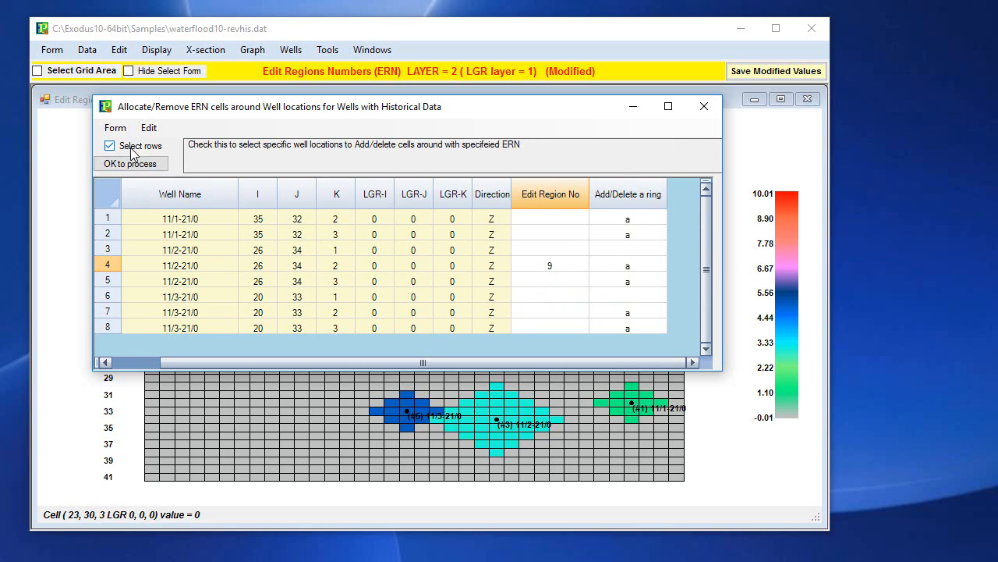
left_click(347, 266)
left_click(133, 164)
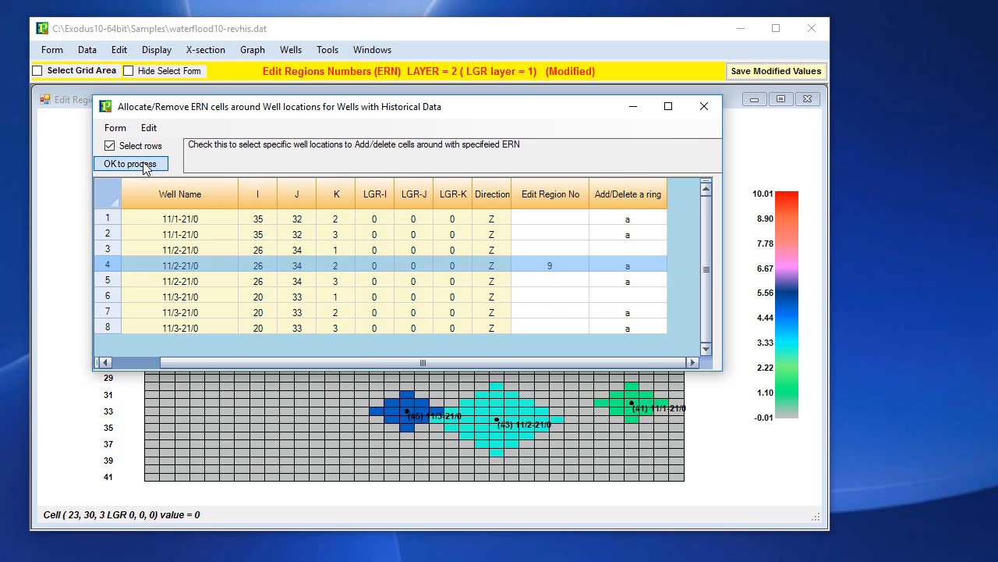
left_click(261, 361)
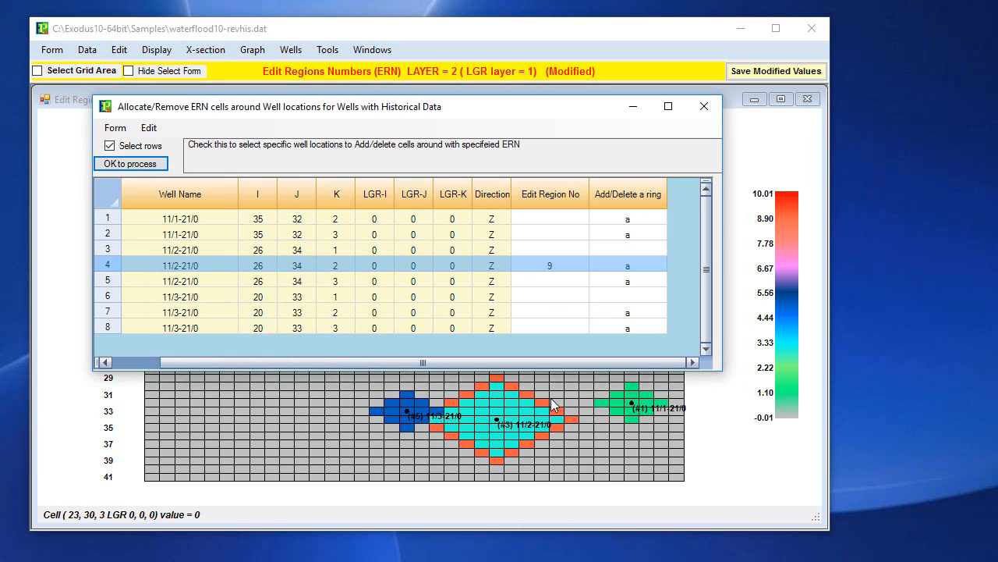
mouse_move(436, 119)
left_mouse_down()
mouse_move(376, 142)
mouse_move(421, 118)
left_mouse_up()
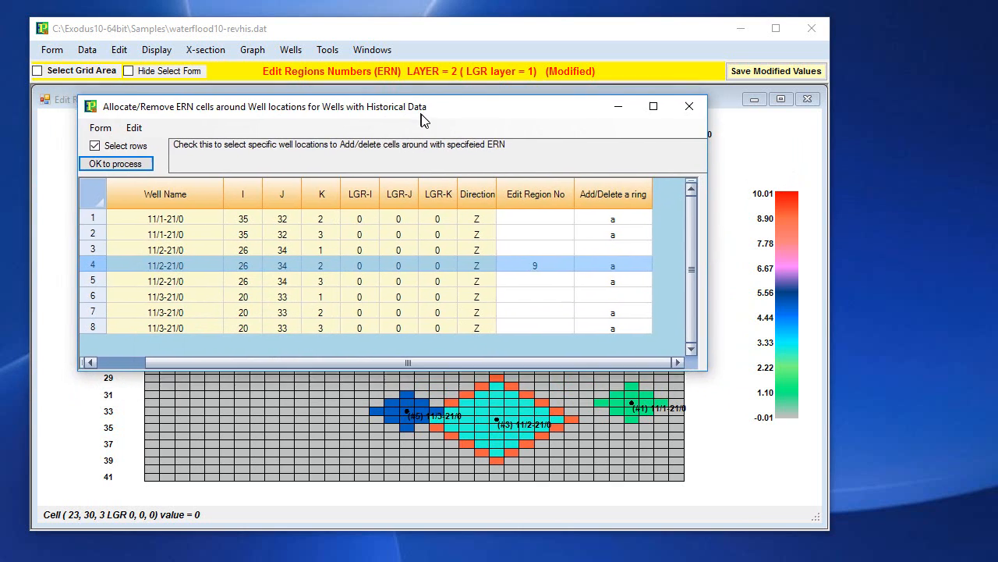
left_click(129, 163)
left_click(270, 362)
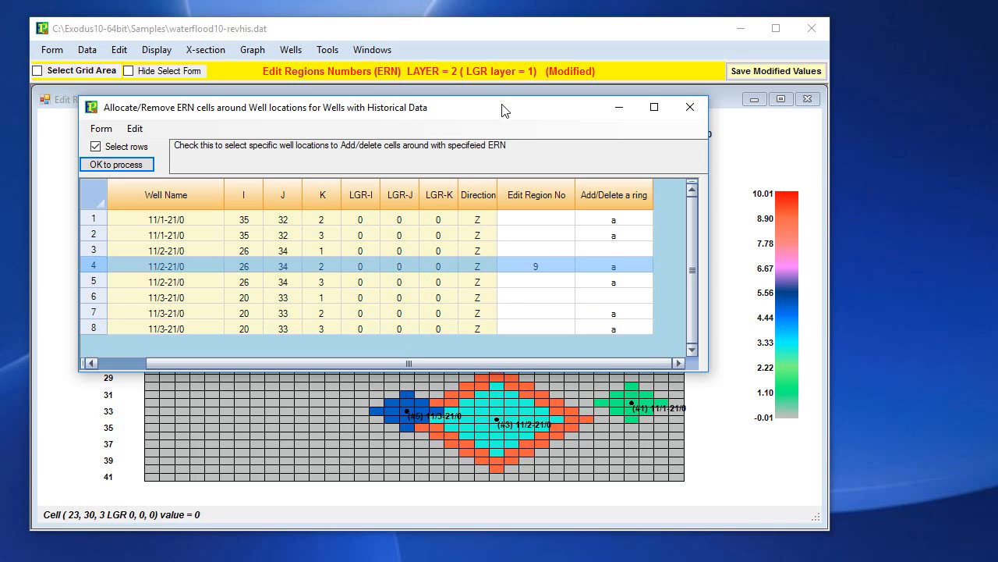
left_click_drag(503, 111, 507, 118)
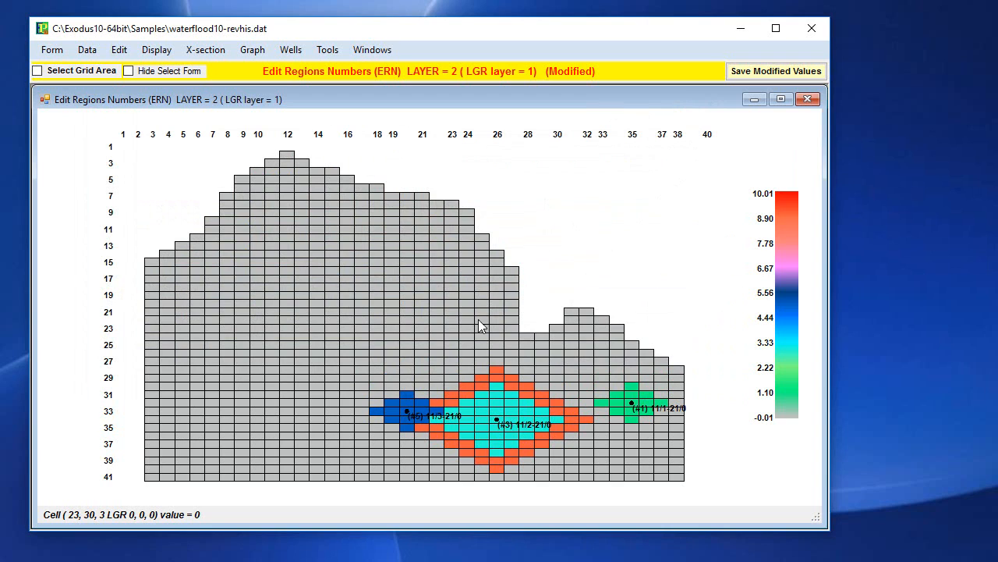
Select the grid cells from 25, 28, 2 to 27, 29, 2 and apply a constant ERN value of 0 to them
left_click_drag(458, 359, 535, 361)
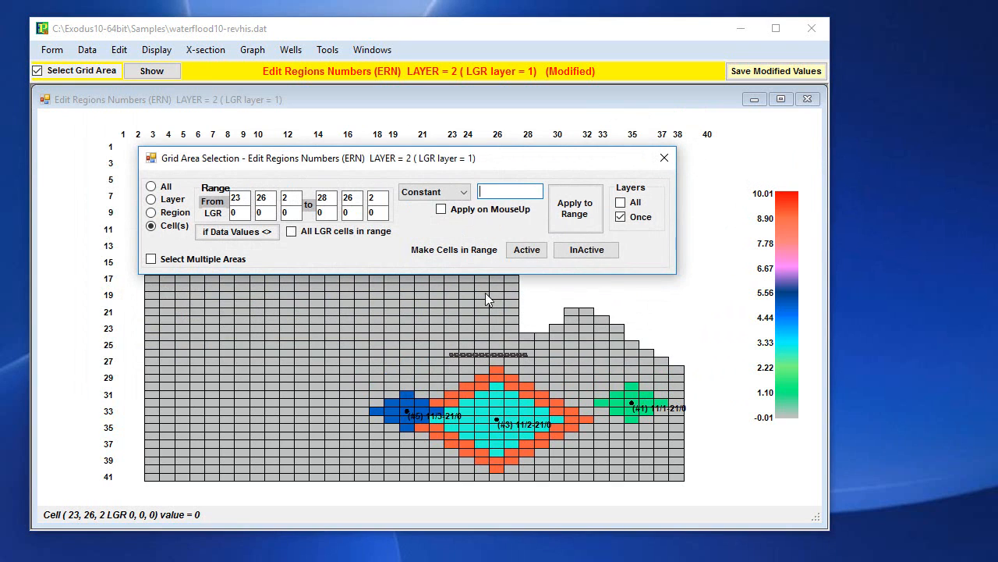
left_click(498, 371)
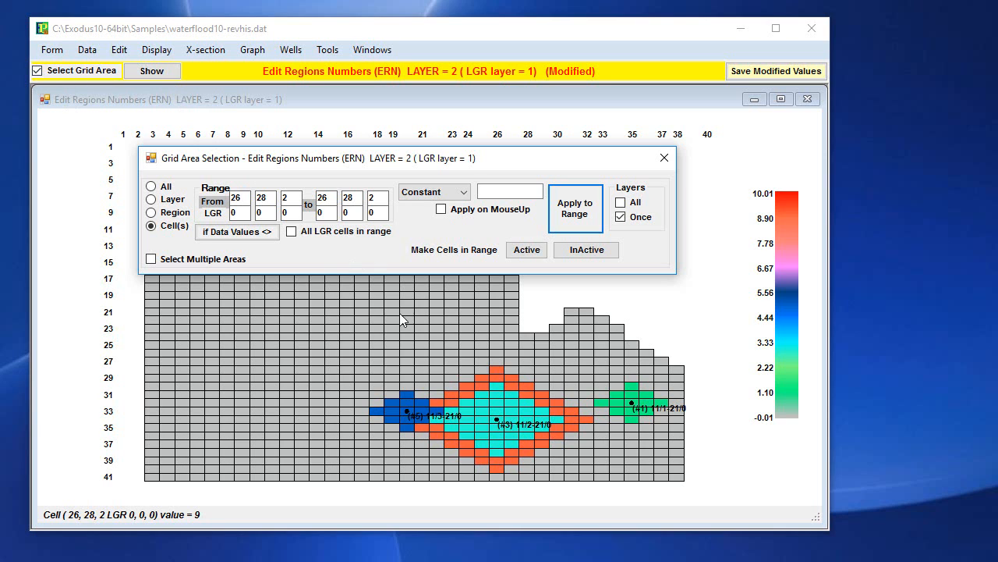
left_click(485, 372)
left_click(500, 191)
left_click(467, 194)
left_click(504, 192)
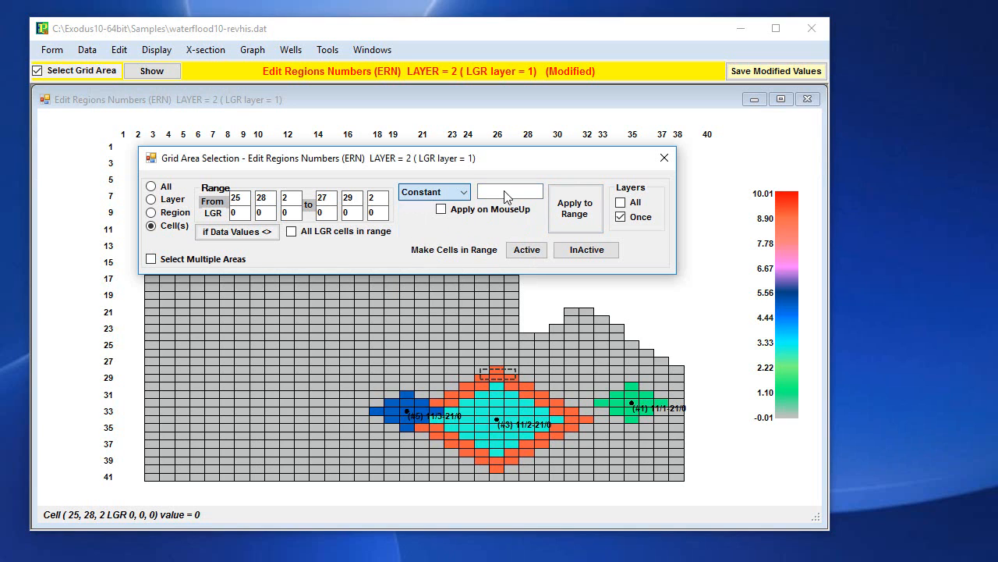
left_click(507, 192)
type("0")
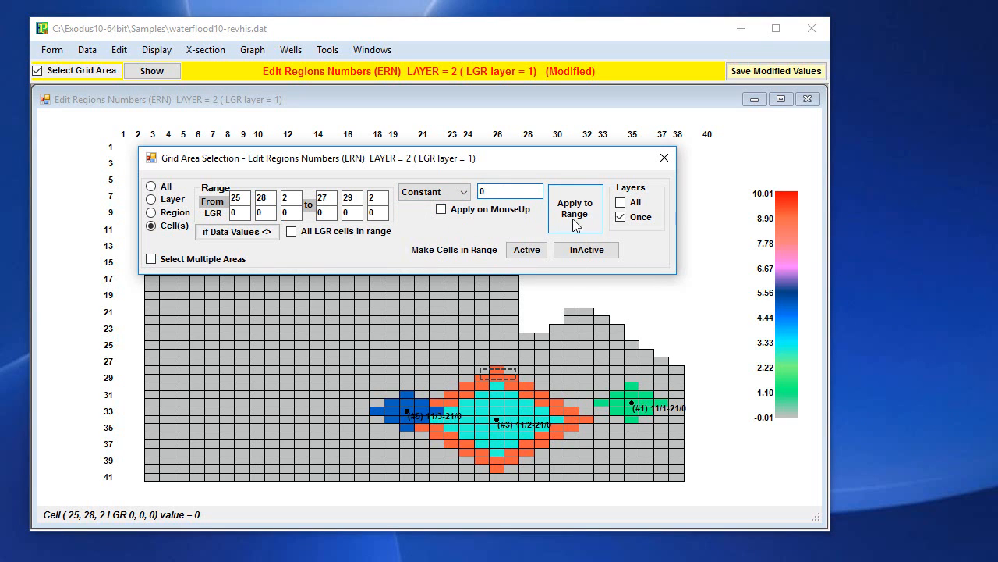
left_click(575, 210)
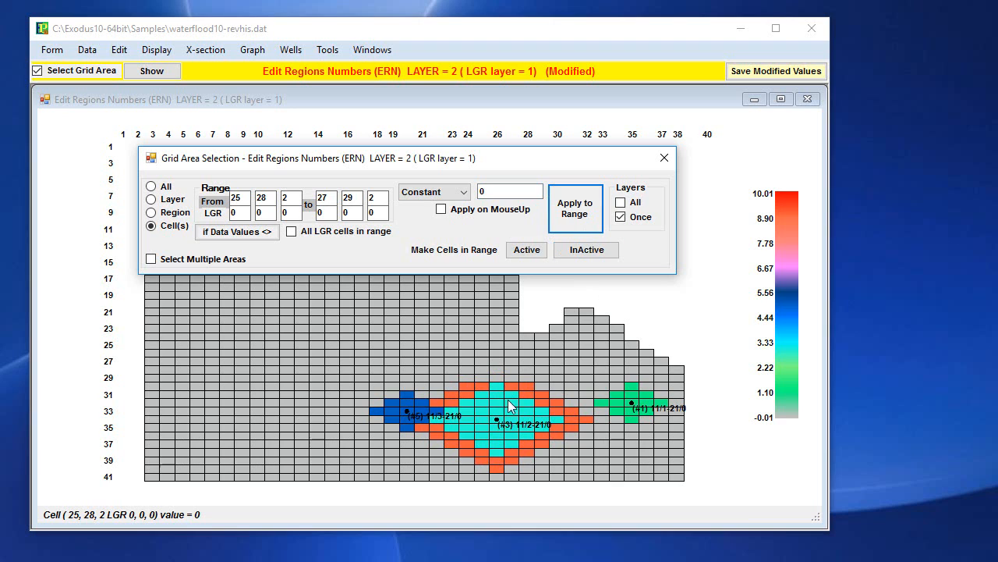